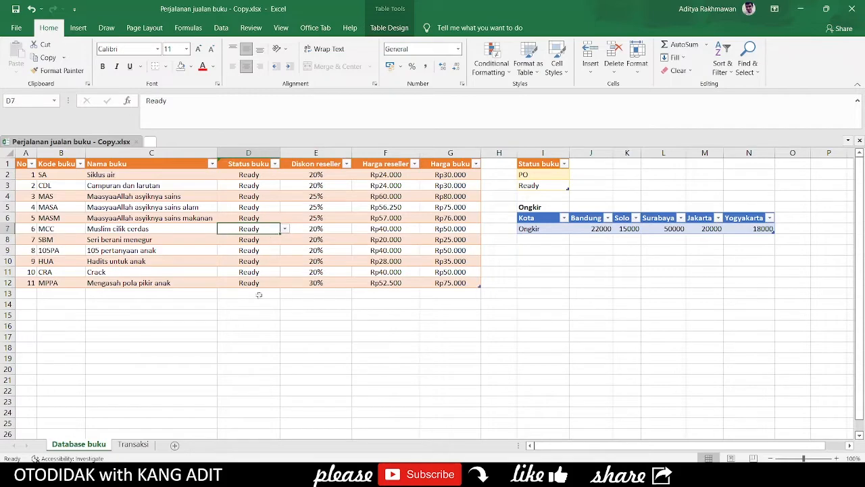
- Compare the book list and prices on the Database buku sheet with the unfilled Buku cells on the Transaksi sheet
click(243, 268)
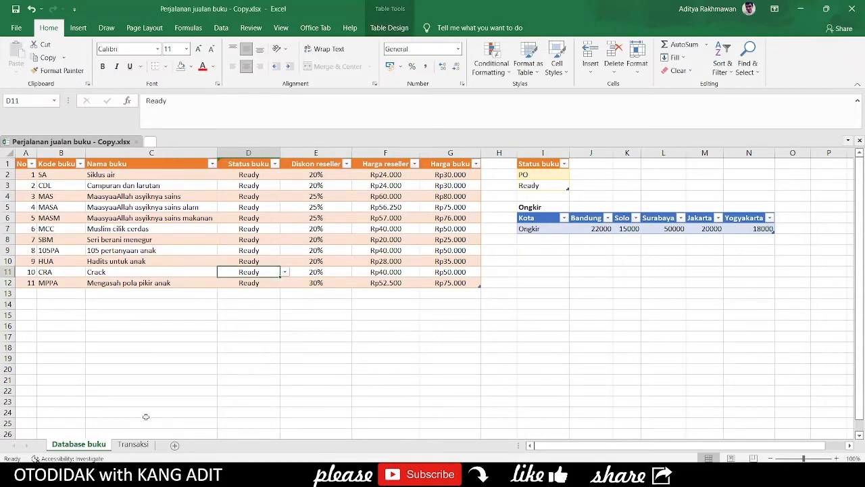
click(135, 446)
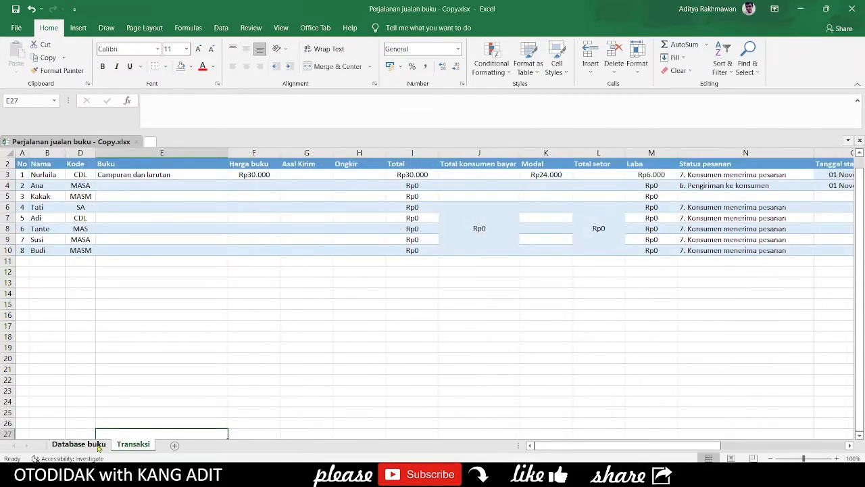
click(178, 239)
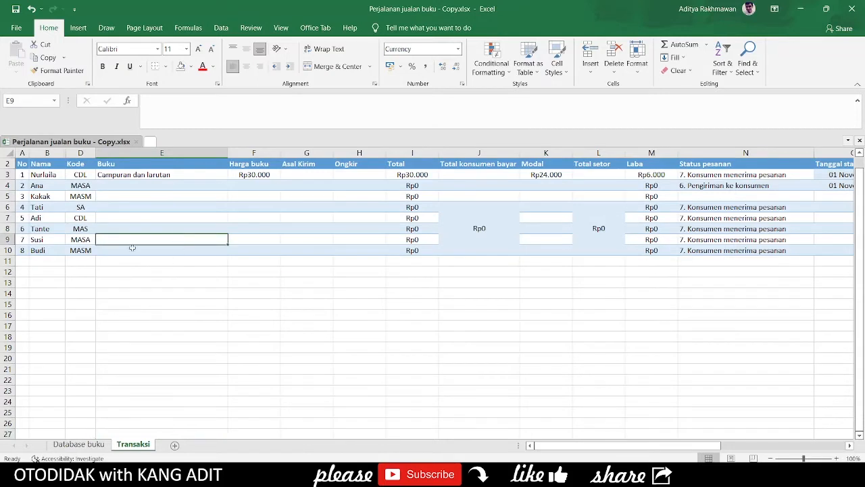
click(136, 228)
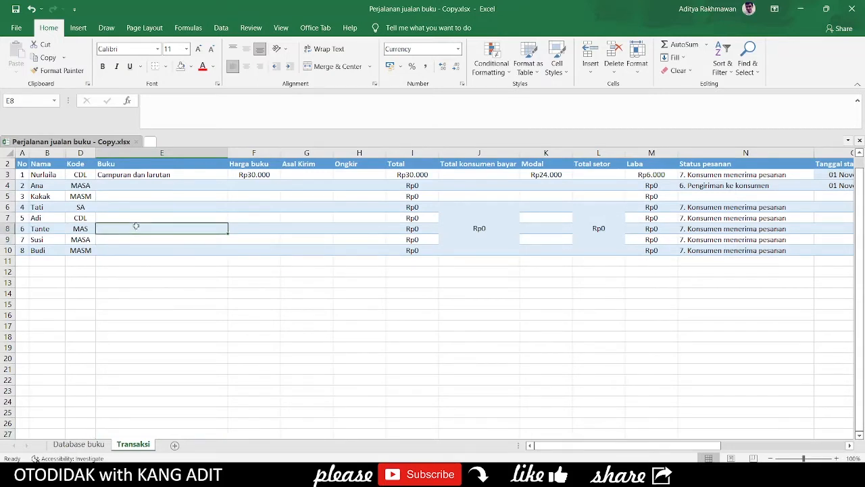
click(133, 185)
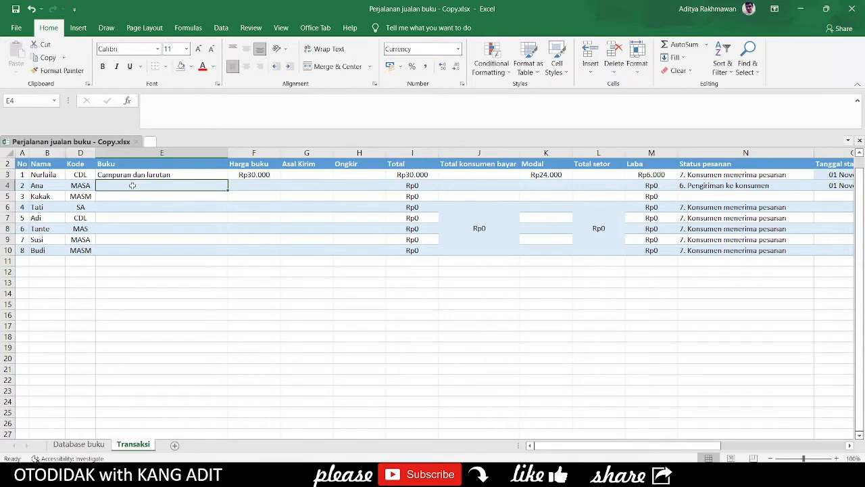
click(78, 444)
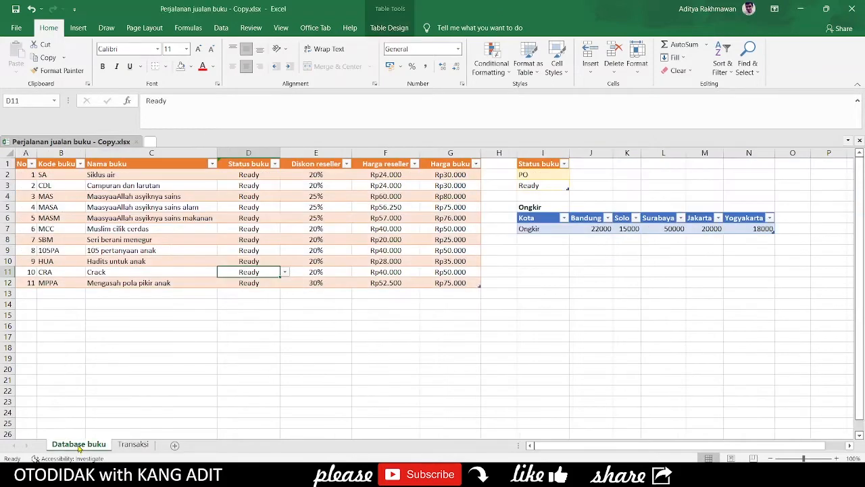
click(160, 207)
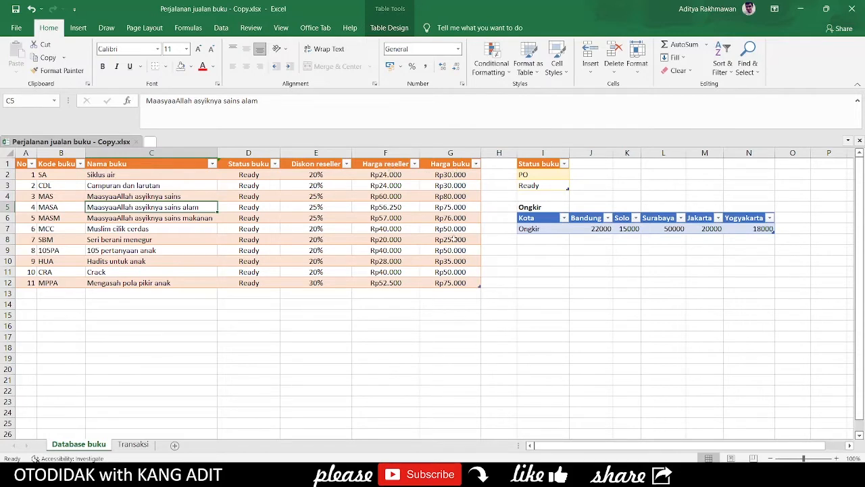
click(399, 226)
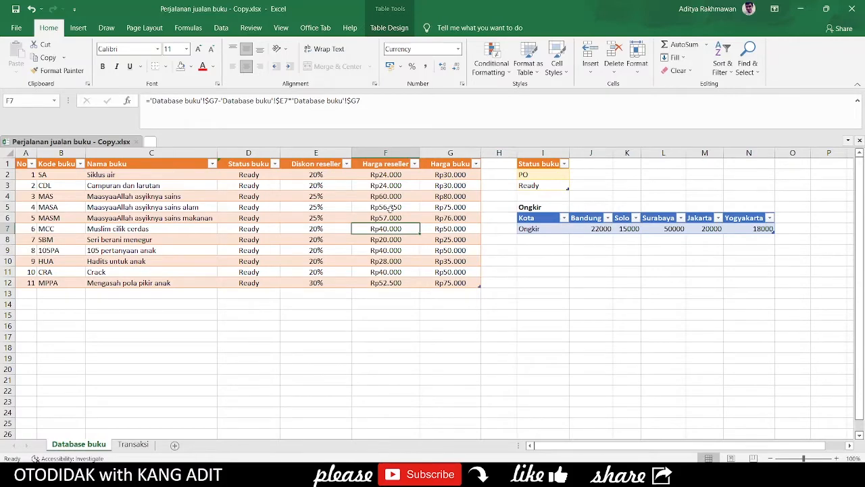
- Review the Kode, Nama, Buku, Harga buku, Asal Kirim and Modal columns on the Transaksi sheet
click(135, 445)
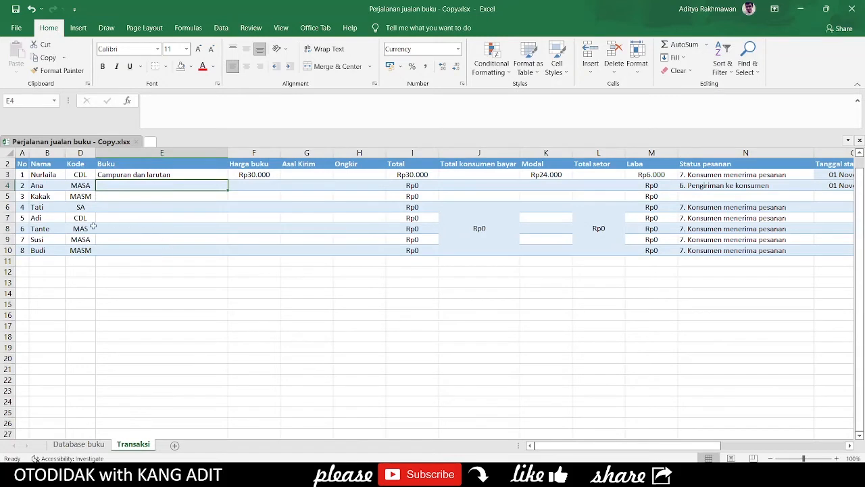
click(85, 176)
drag(70, 180, 76, 192)
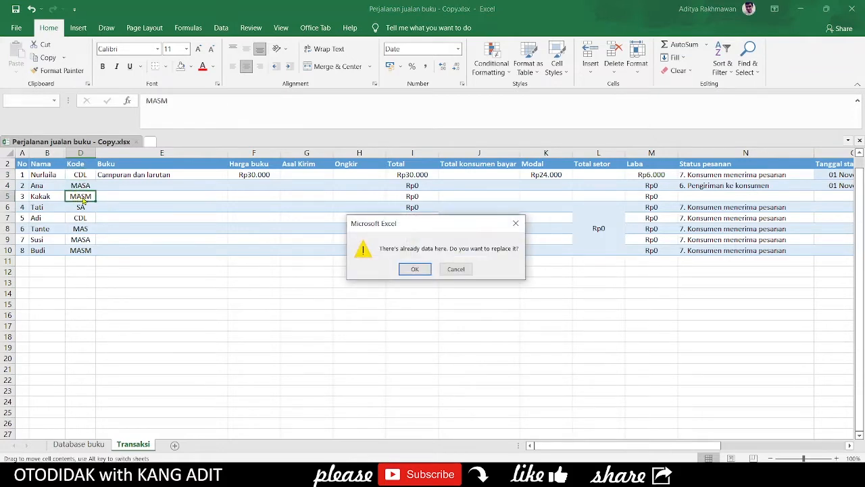
key(Escape)
drag(77, 174, 80, 248)
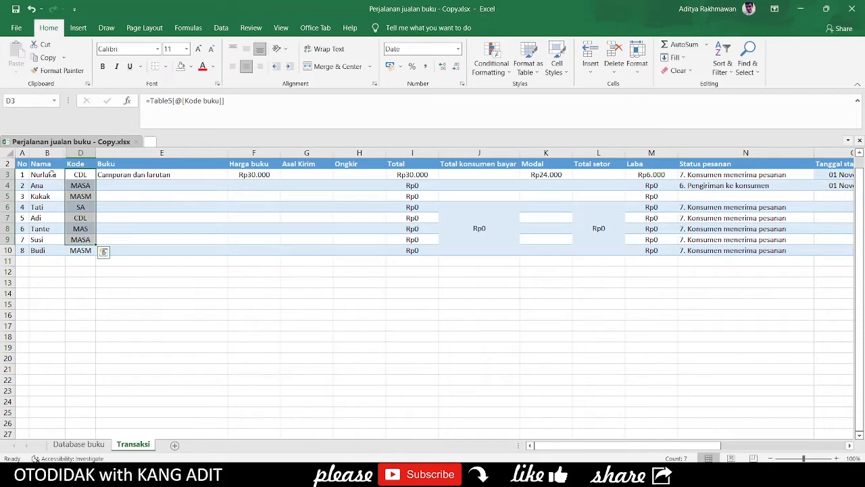
drag(50, 174, 40, 251)
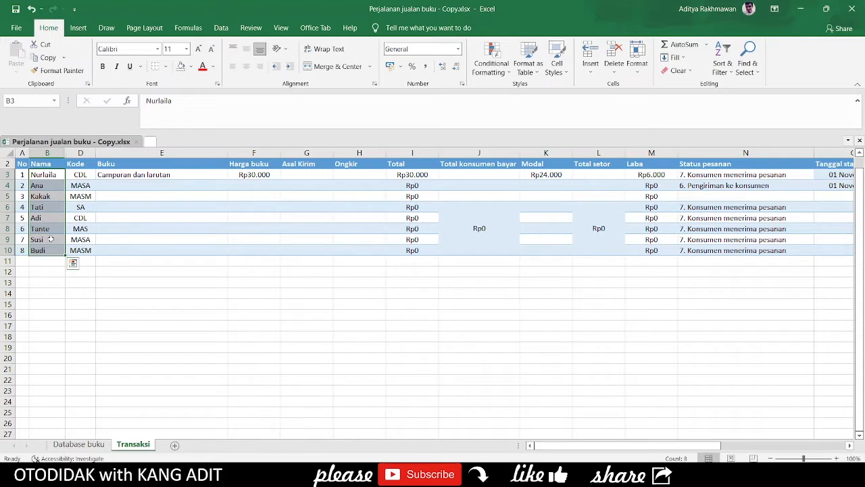
click(77, 228)
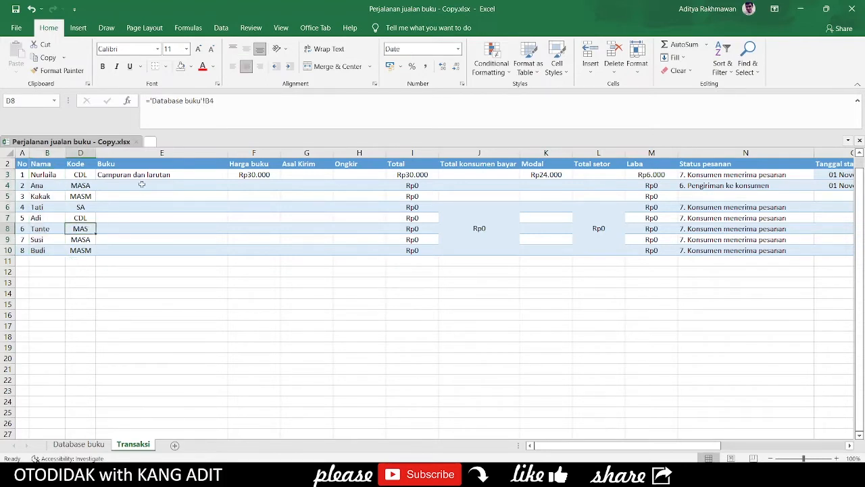
drag(141, 177, 132, 246)
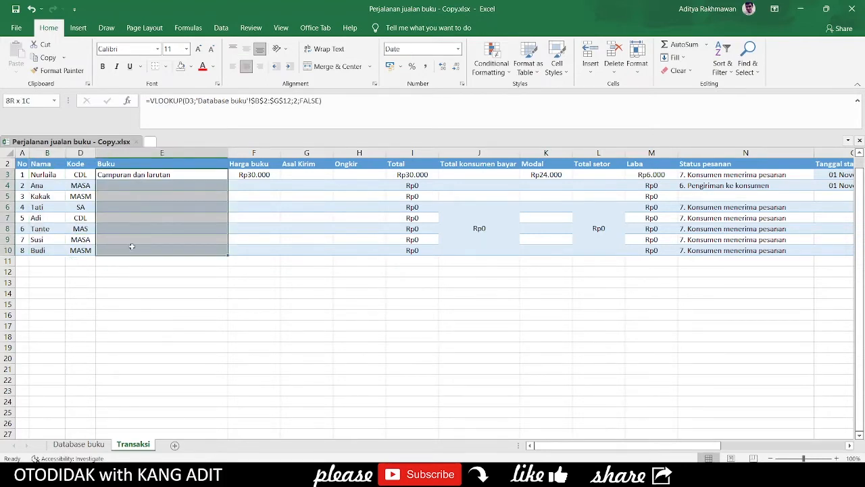
drag(255, 175, 255, 244)
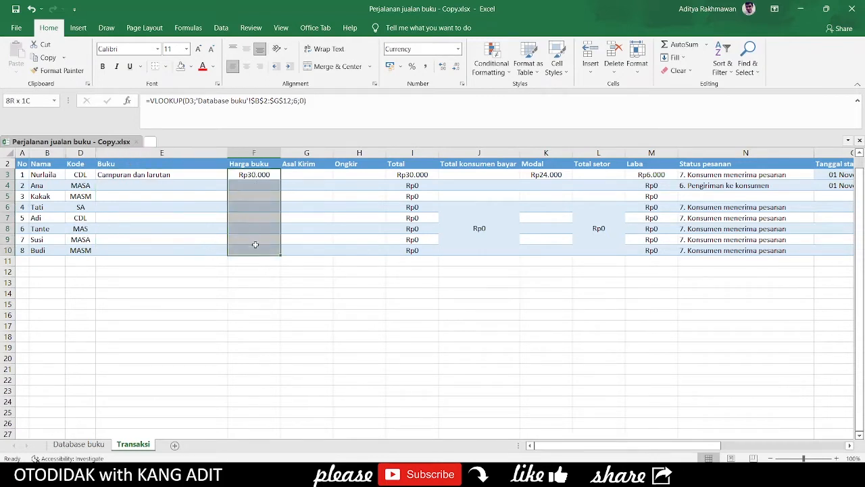
drag(304, 177, 311, 219)
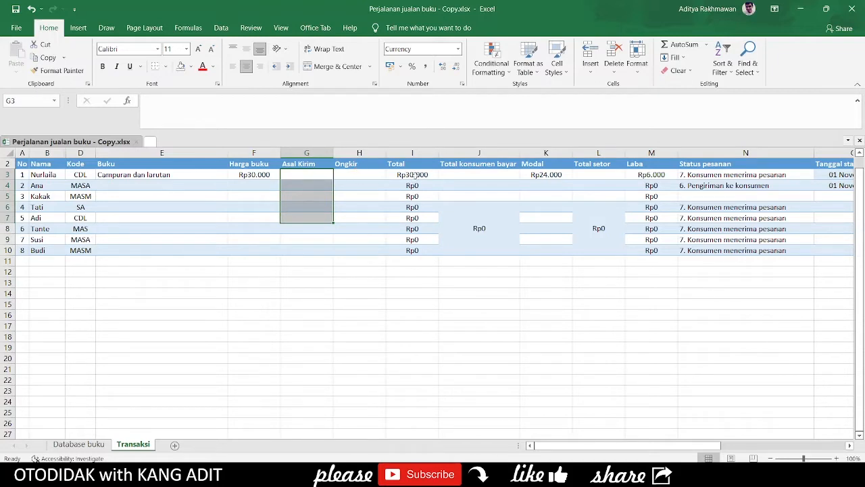
drag(546, 174, 551, 241)
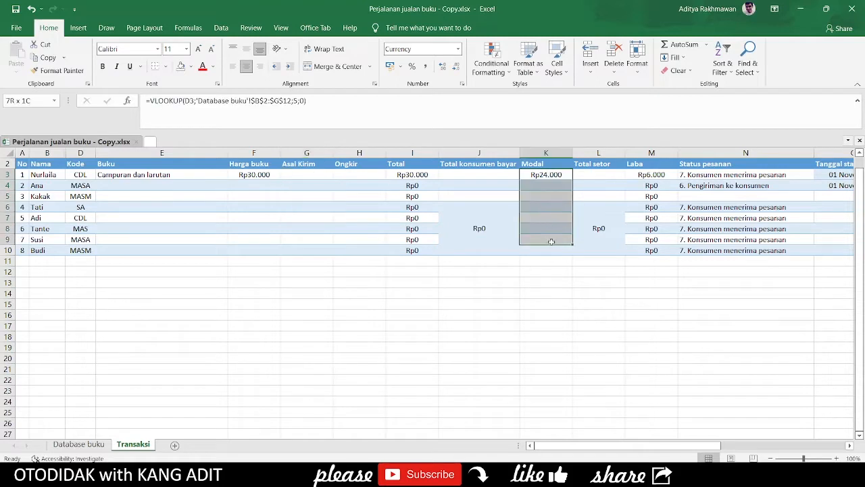
click(539, 215)
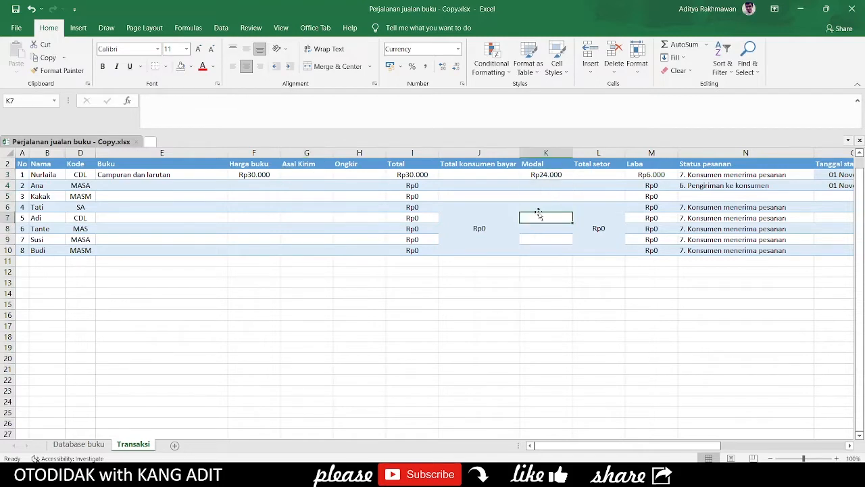
- Inspect the formulas in the first order's Buku, Harga buku and Modal cells, and check its Kode and Asal Kirim cells
click(151, 173)
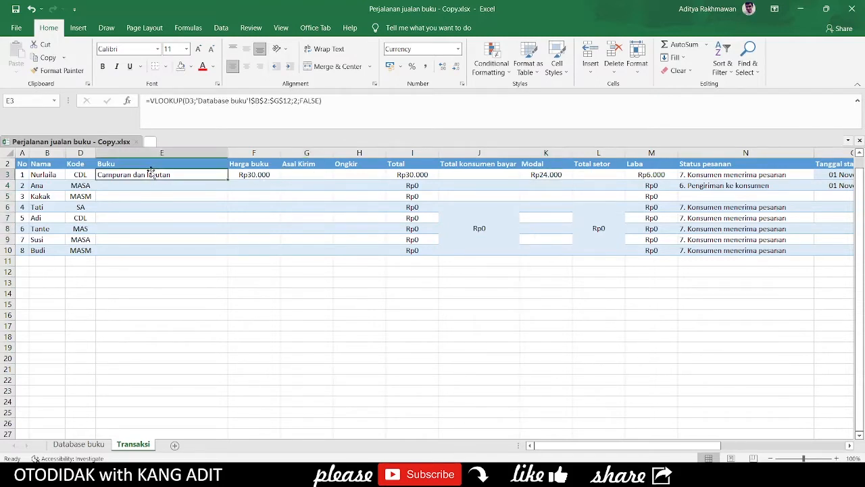
click(238, 176)
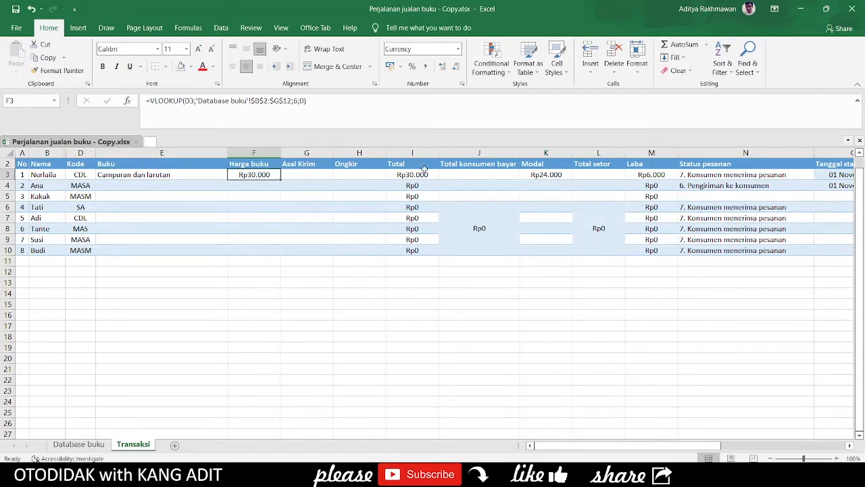
click(537, 175)
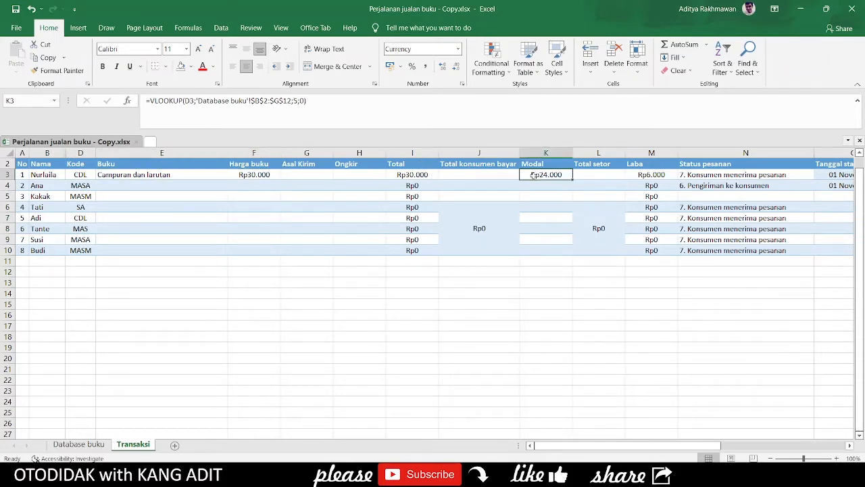
click(305, 176)
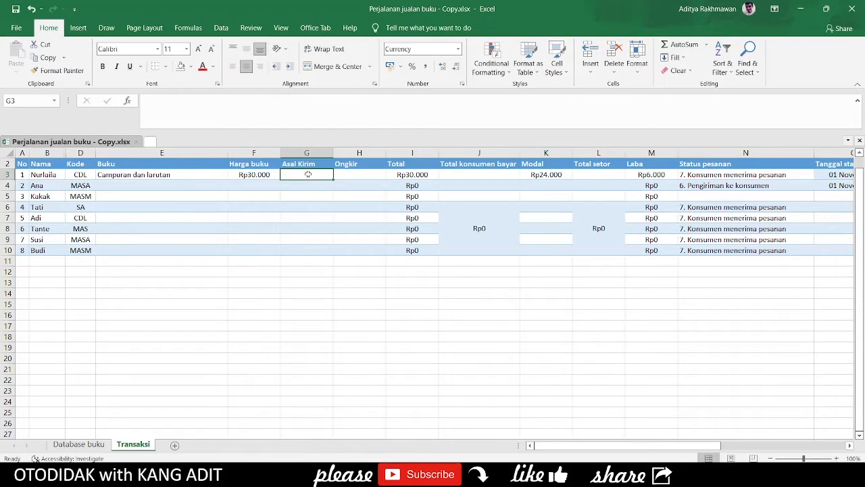
click(153, 175)
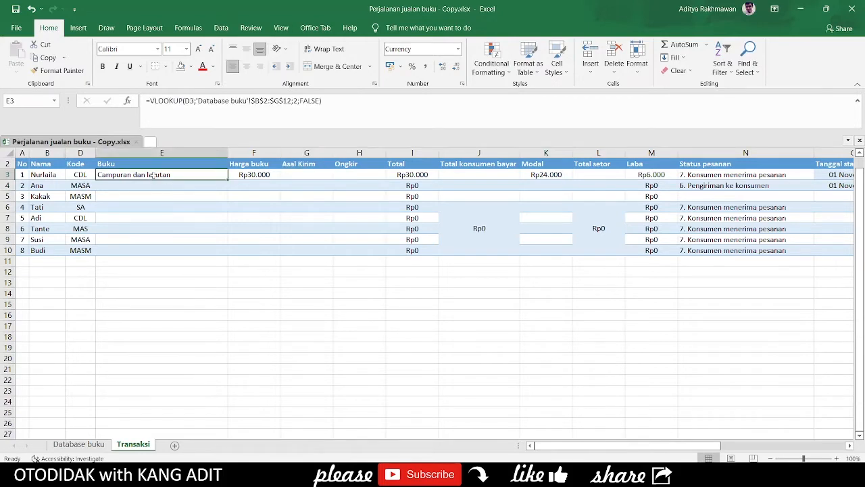
click(78, 173)
click(102, 173)
click(302, 173)
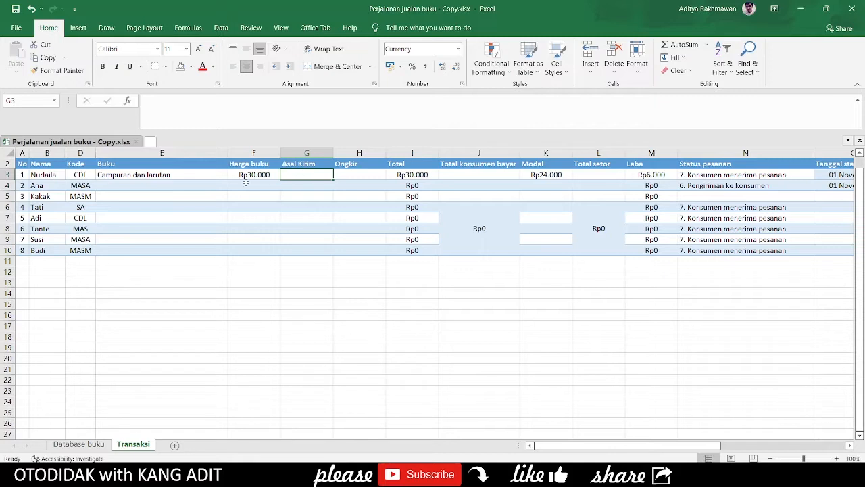
click(140, 176)
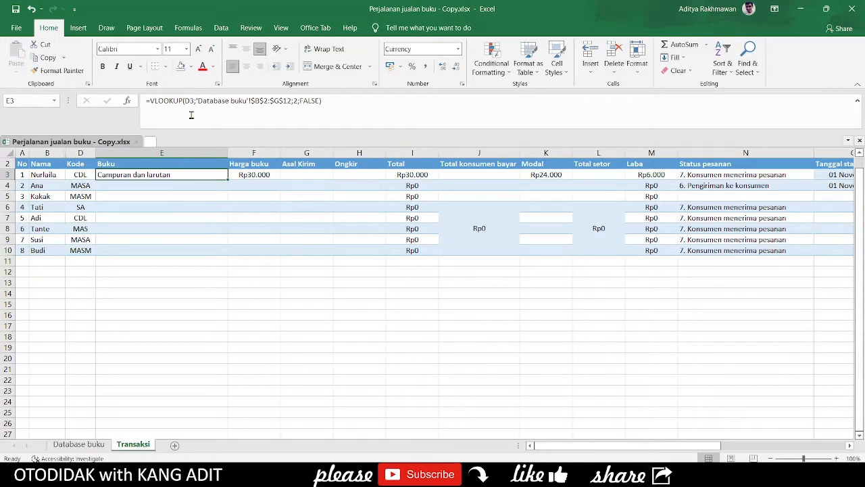
- Begin a VLOOKUP formula in cell E4 with D4 as the lookup value, ready for the table array argument
click(110, 184)
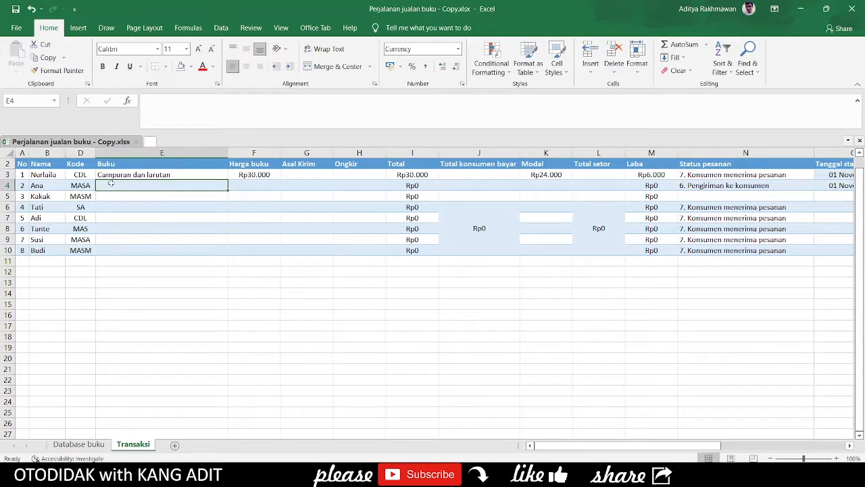
text(=VLOOKUP)
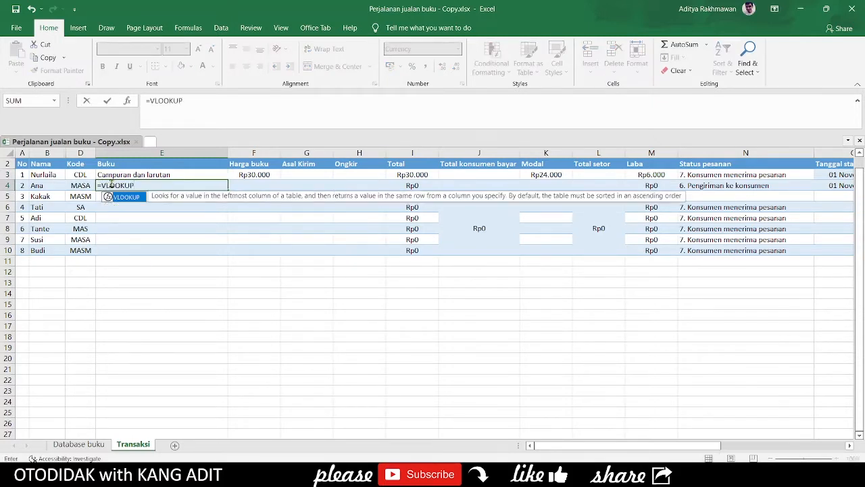
key(Escape)
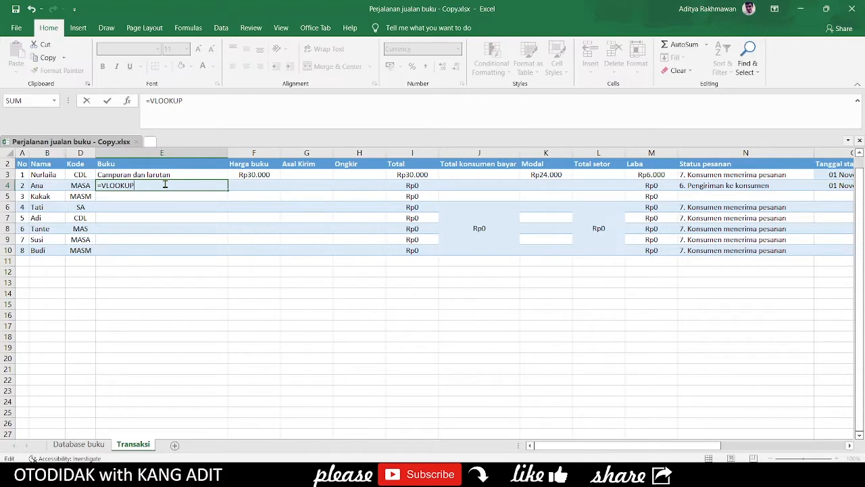
text(()
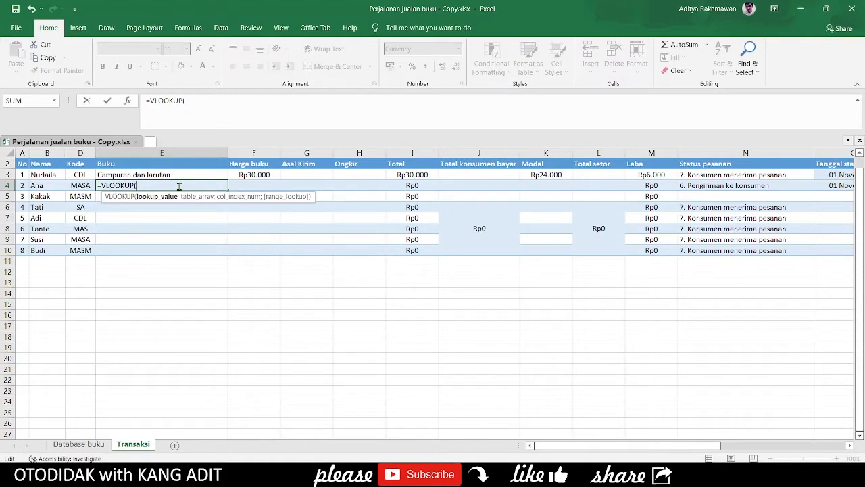
click(79, 184)
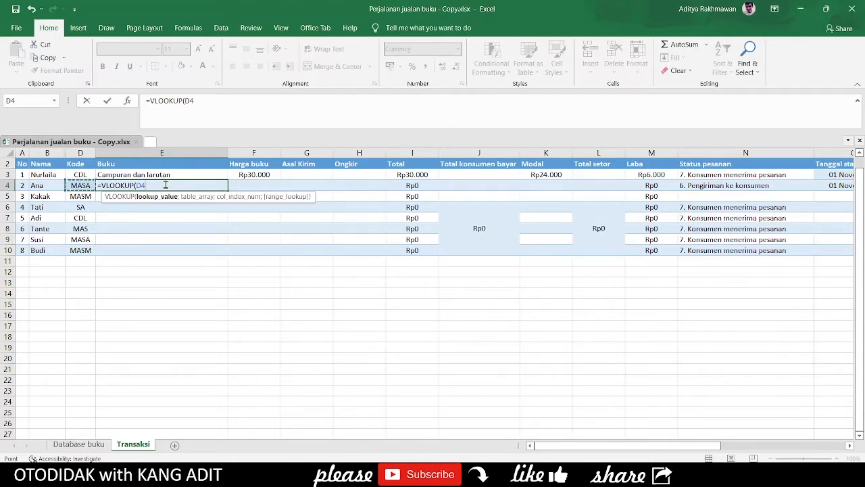
key(F8)
key(BackSpace)
key(BackSpace)
text(;)
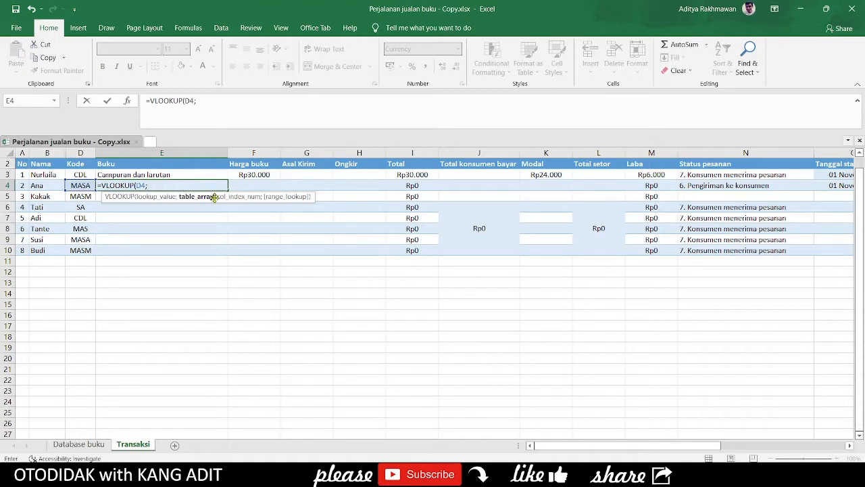
click(79, 444)
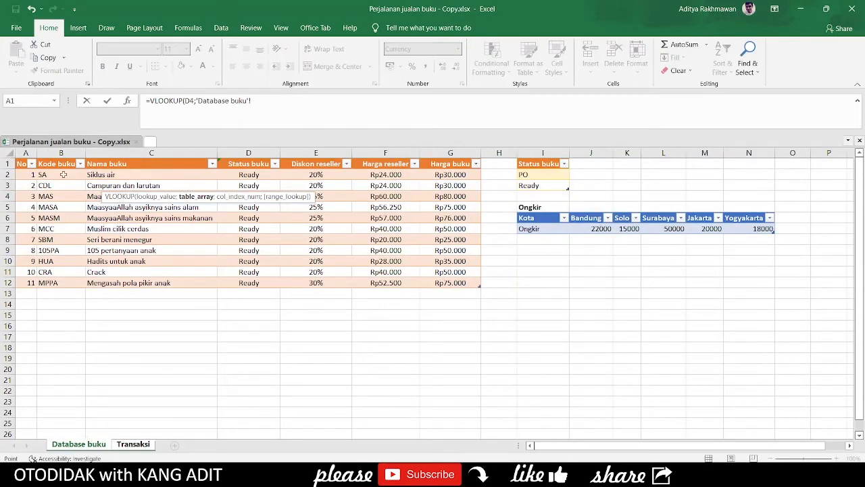
drag(51, 173, 104, 173)
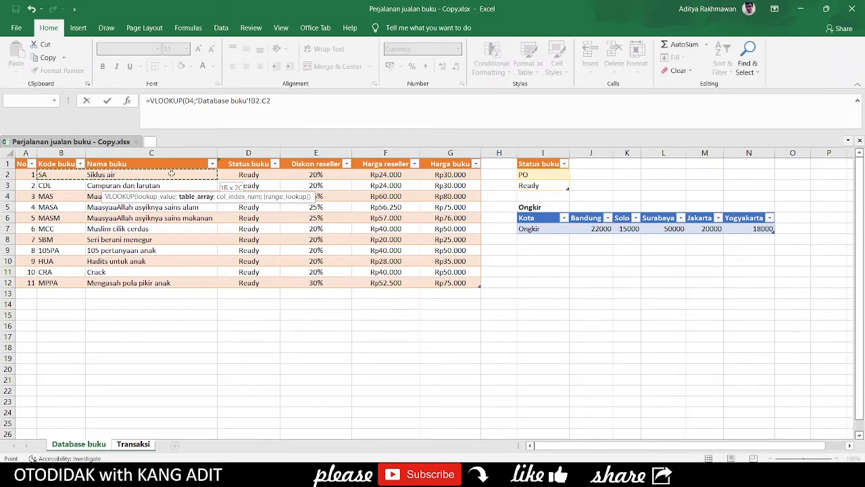
drag(184, 175, 456, 286)
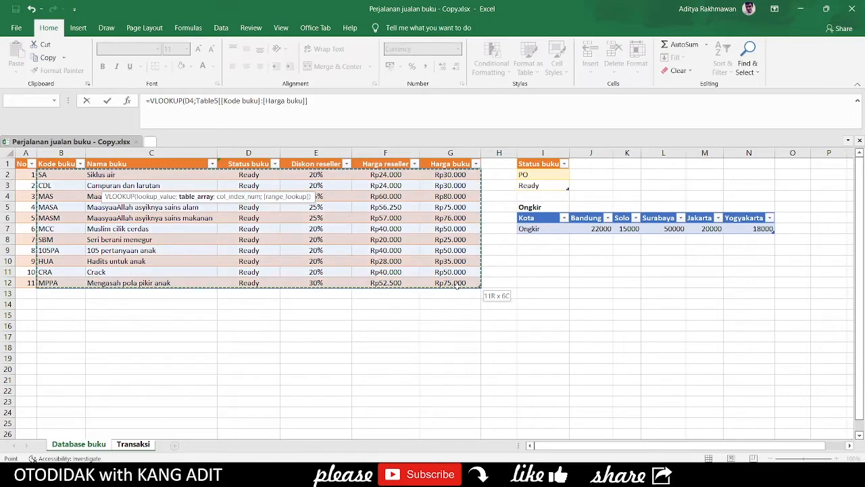
drag(457, 286, 457, 286)
key(Return)
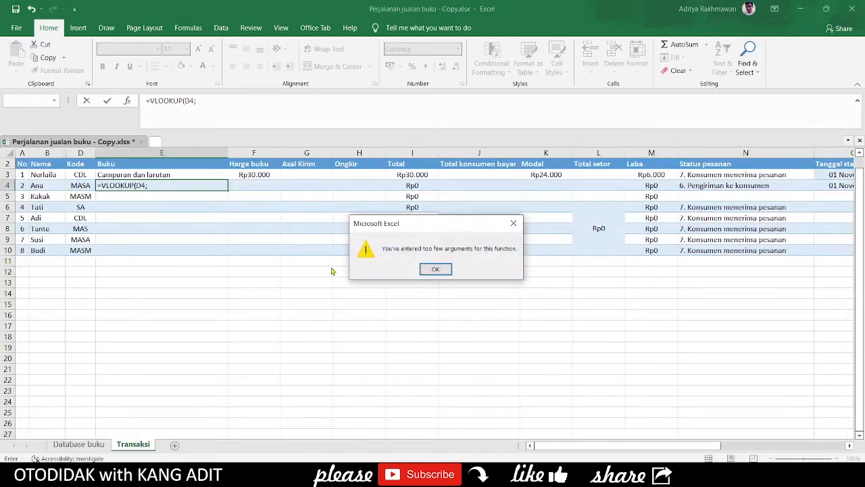
click(433, 270)
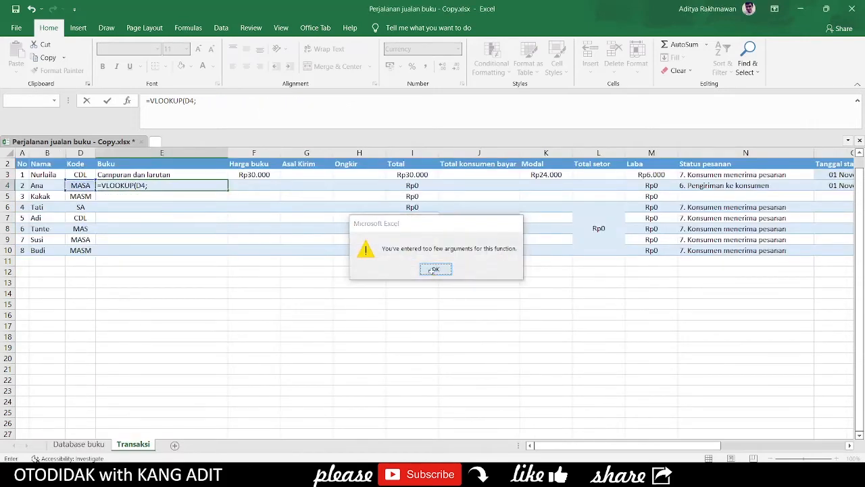
- Set the table array of the VLOOKUP formula in E4 to B2:G12 on the Database buku sheet
click(153, 185)
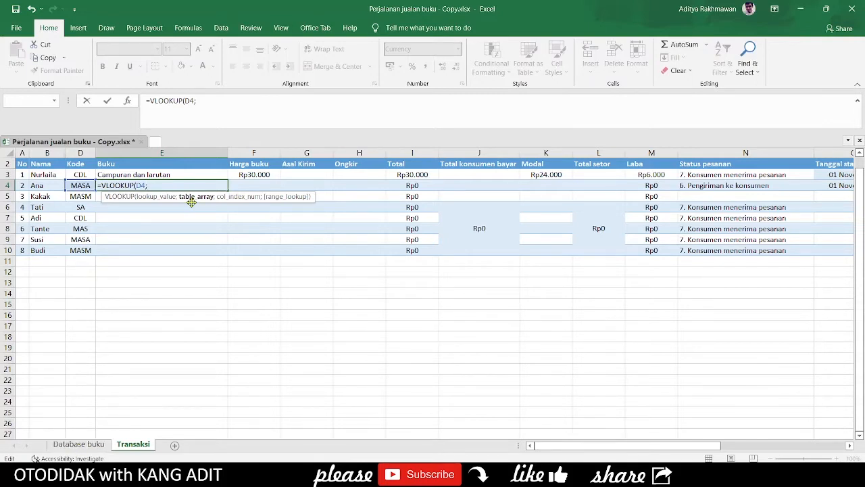
click(79, 445)
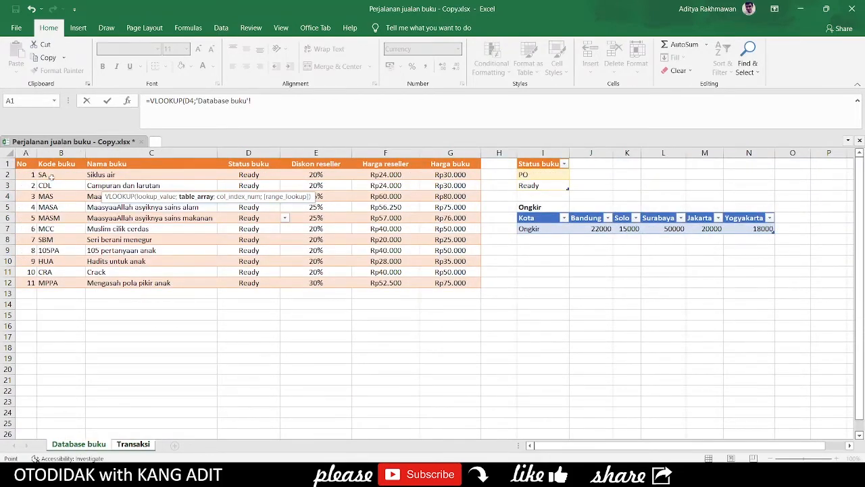
drag(52, 176, 438, 283)
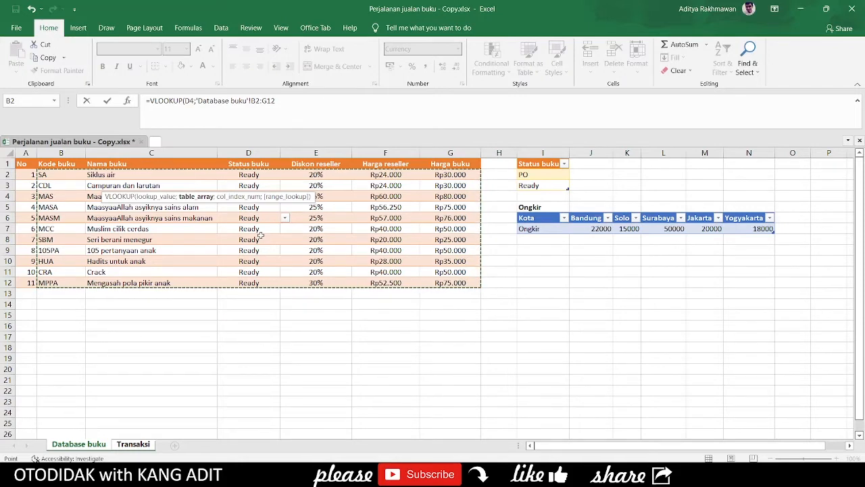
text(;)
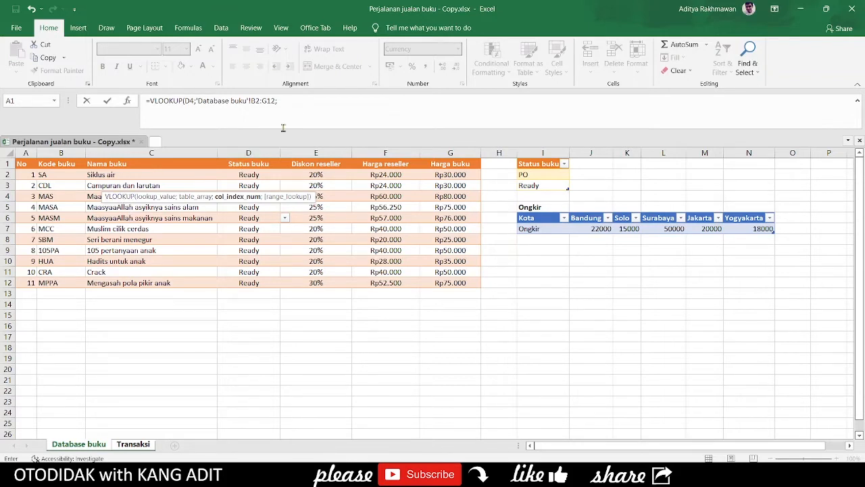
- Complete the VLOOKUP formula in E4 with column index 2 and FALSE for an exact match, and enter it
click(288, 101)
text(2)
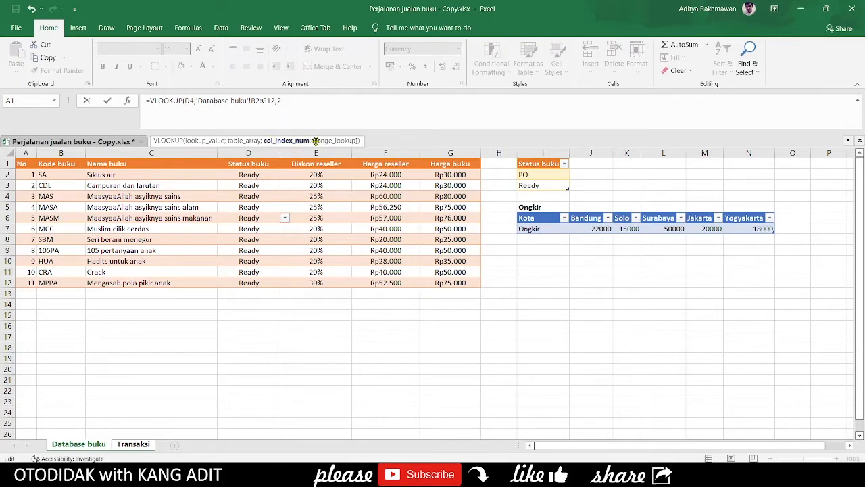
text(;)
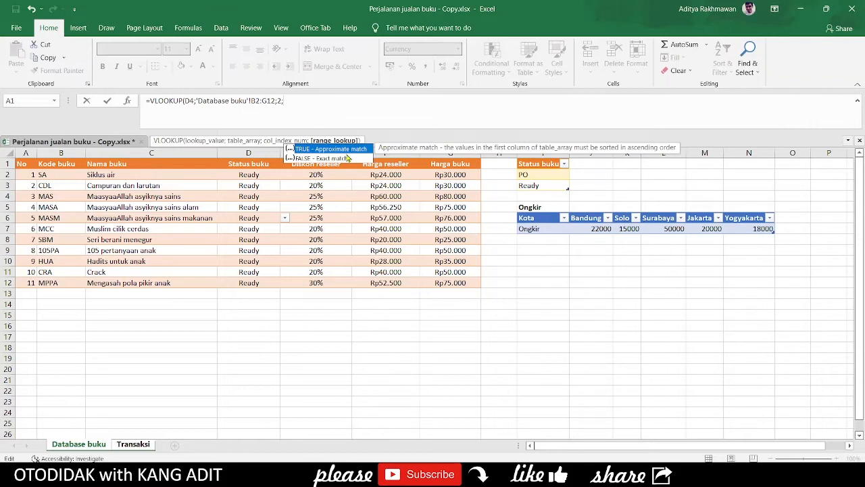
click(332, 158)
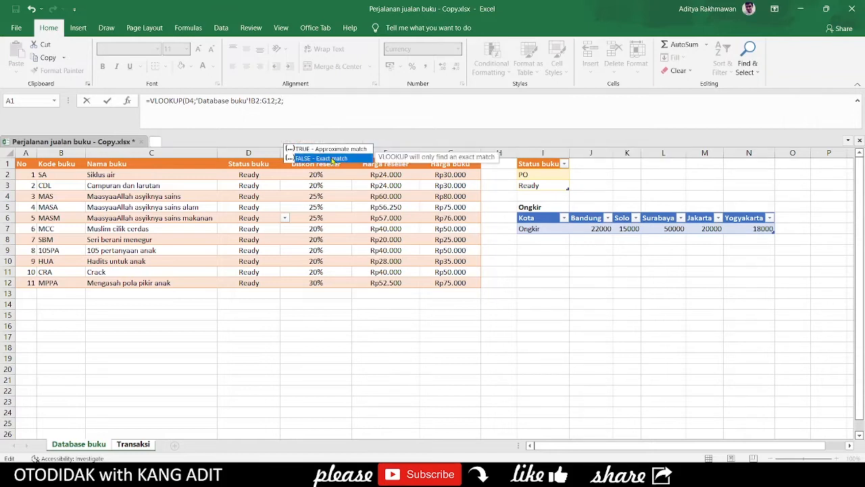
text(fal)
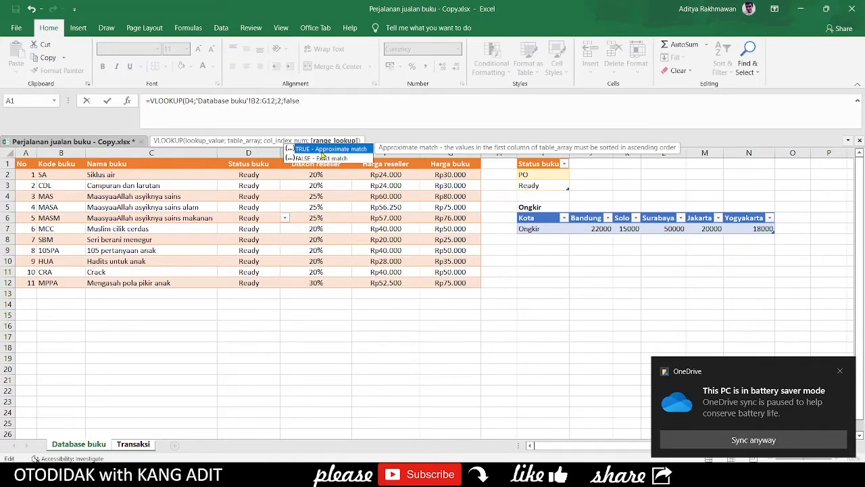
text(se))
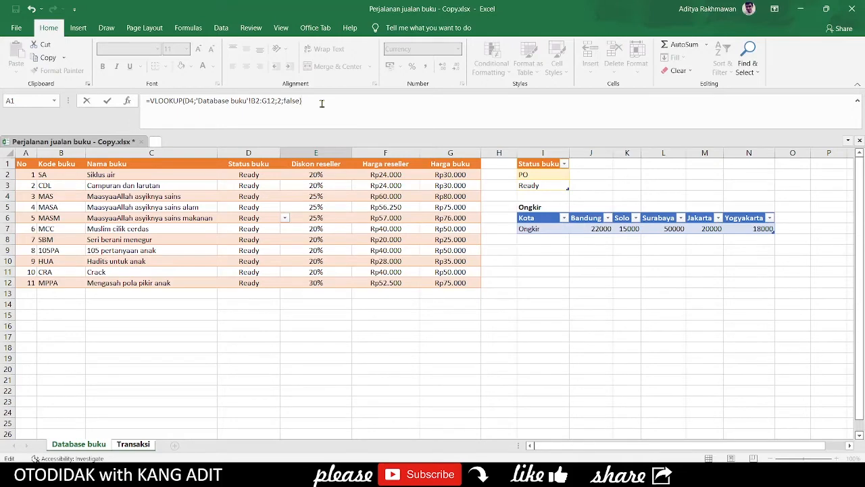
key(Escape)
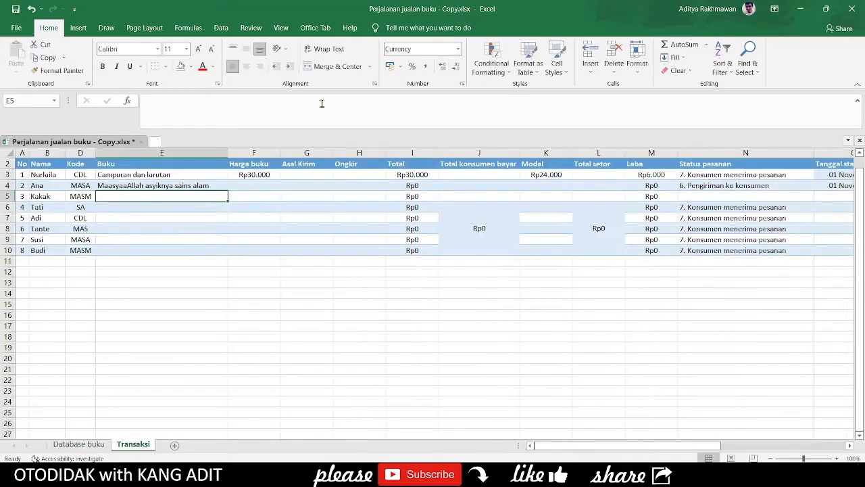
- Check the E4 formula and the neighbouring Harga buku cell against the Database buku columns, dismissing the OneDrive notification
click(168, 185)
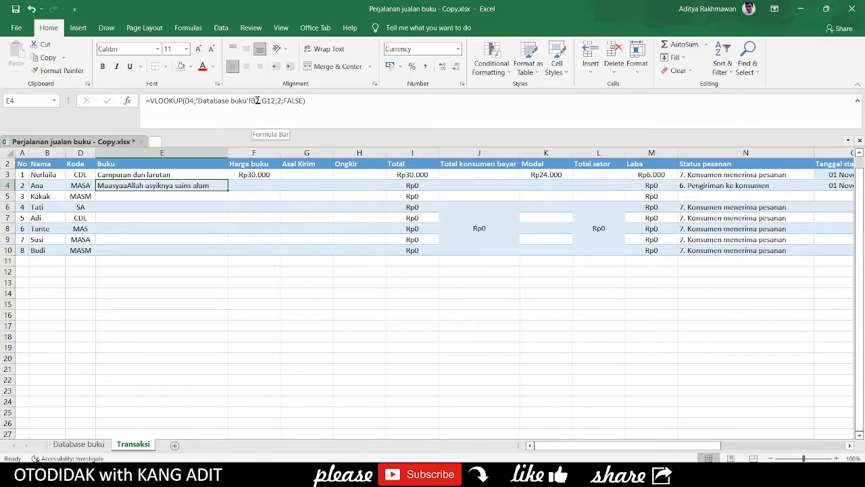
click(240, 183)
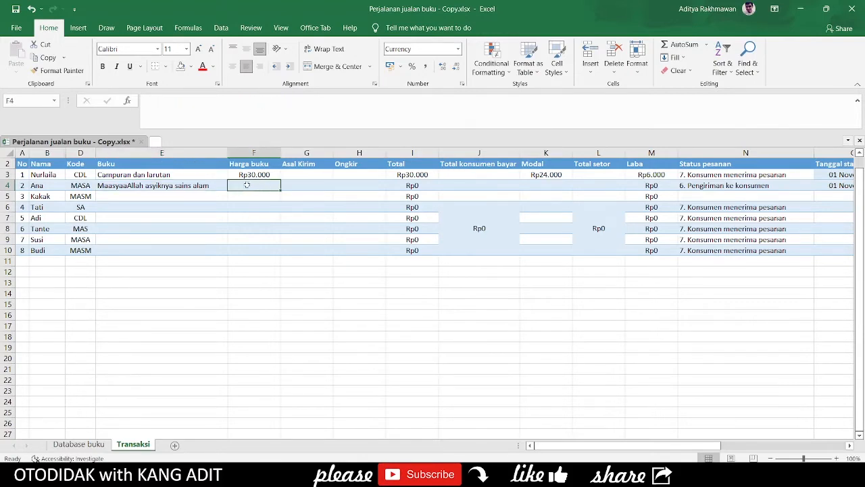
click(213, 186)
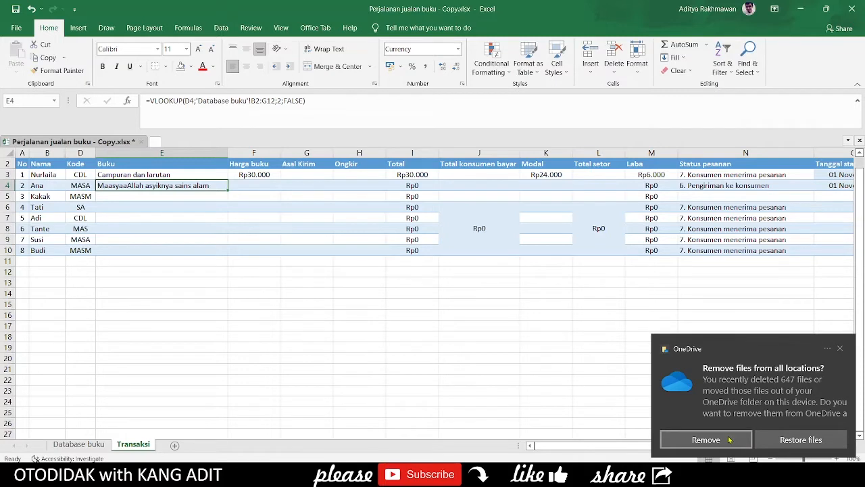
click(839, 348)
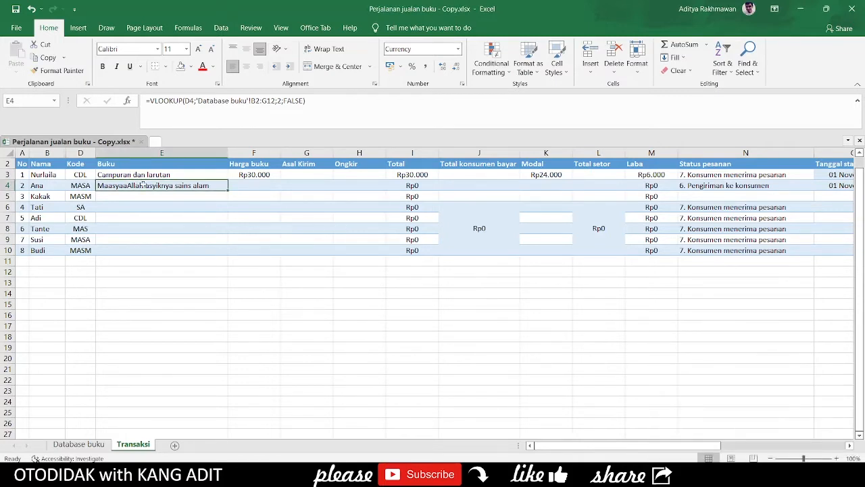
click(249, 185)
click(221, 186)
click(78, 444)
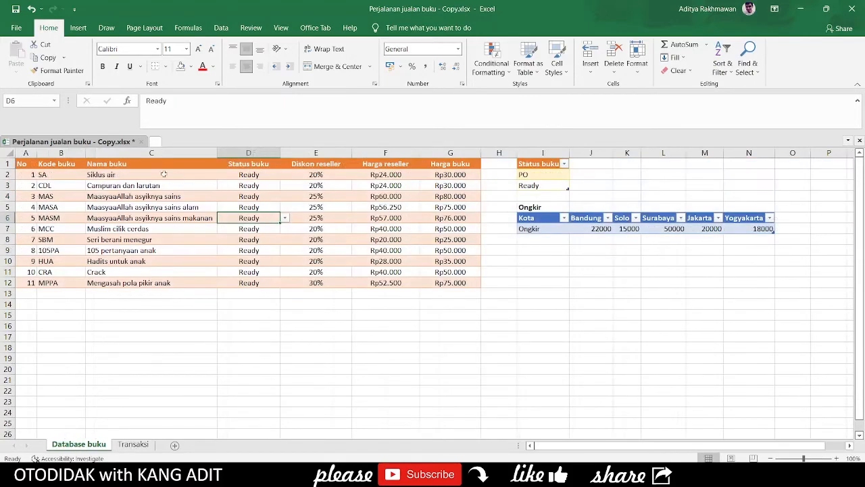
click(133, 444)
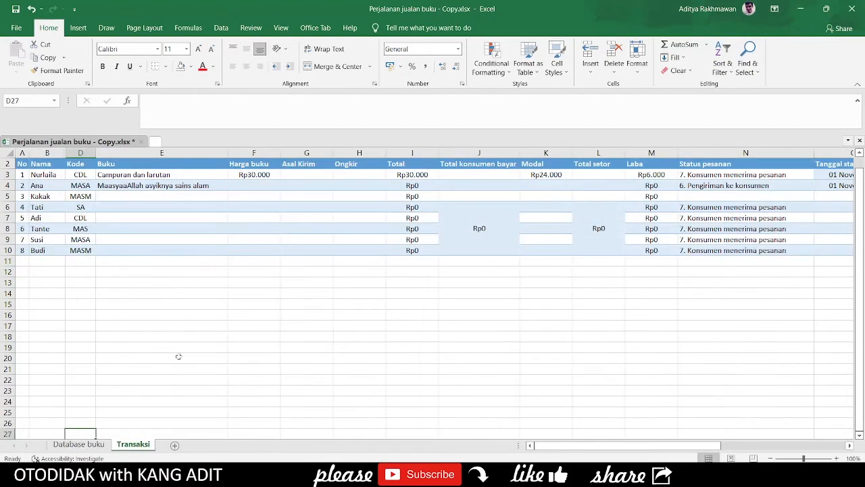
- Make the table range in the E4 formula absolute as $B$2:$G$12
click(157, 187)
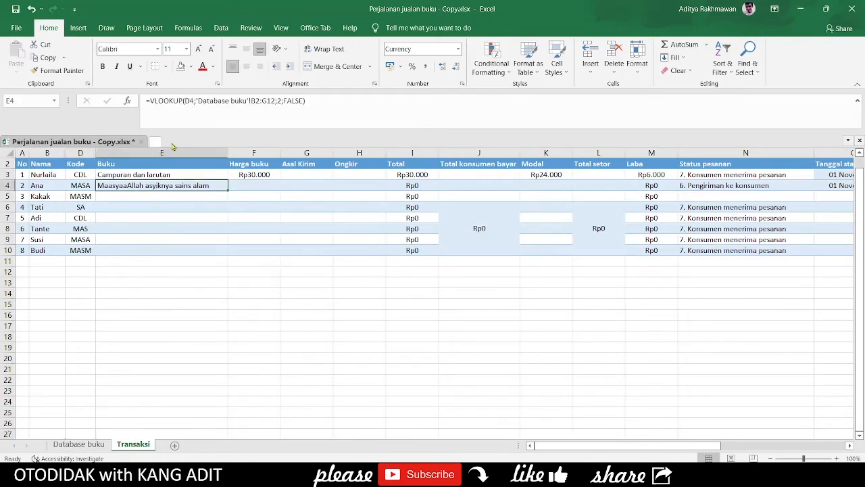
click(256, 101)
key(F4)
click(277, 101)
key(F4)
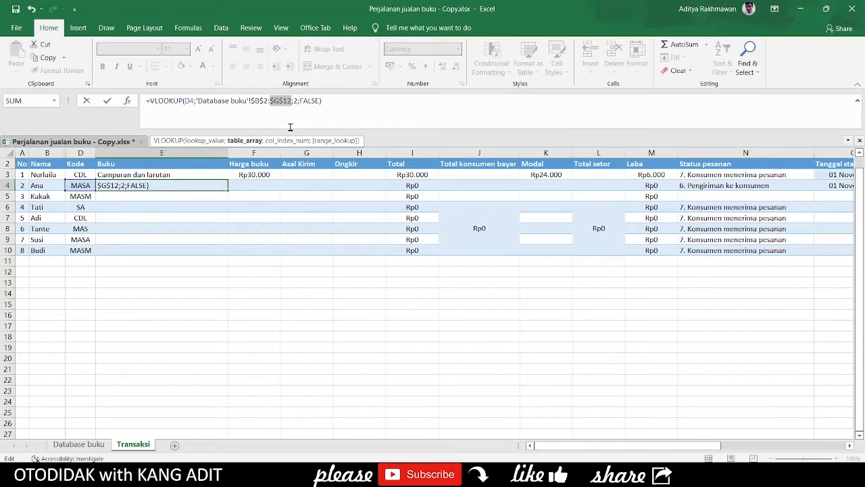
key(ctrl+Return)
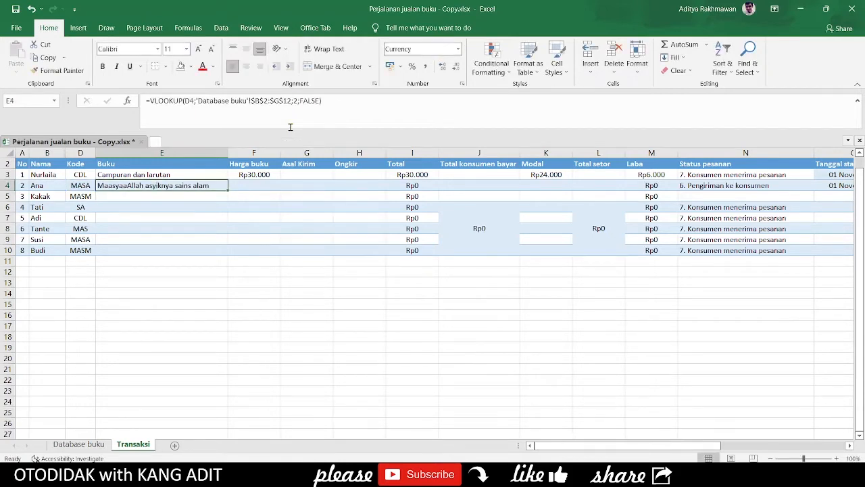
- Copy the Buku formula from E4 into the Harga buku cell F4
click(259, 187)
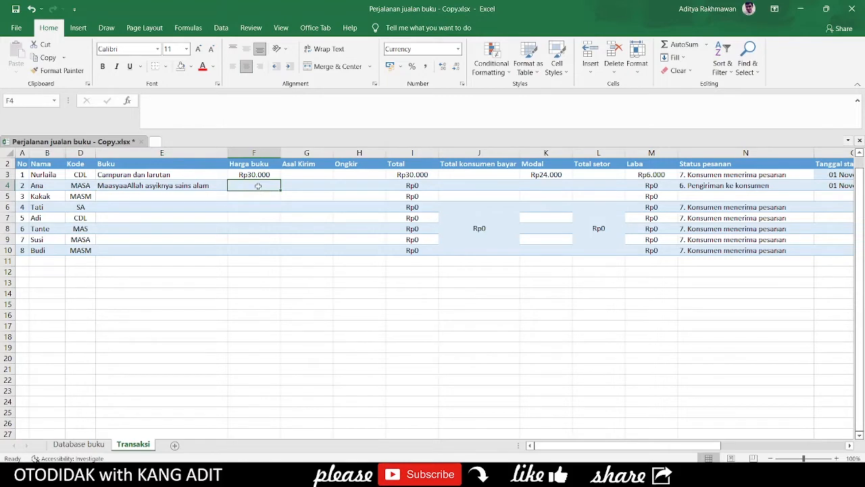
click(221, 185)
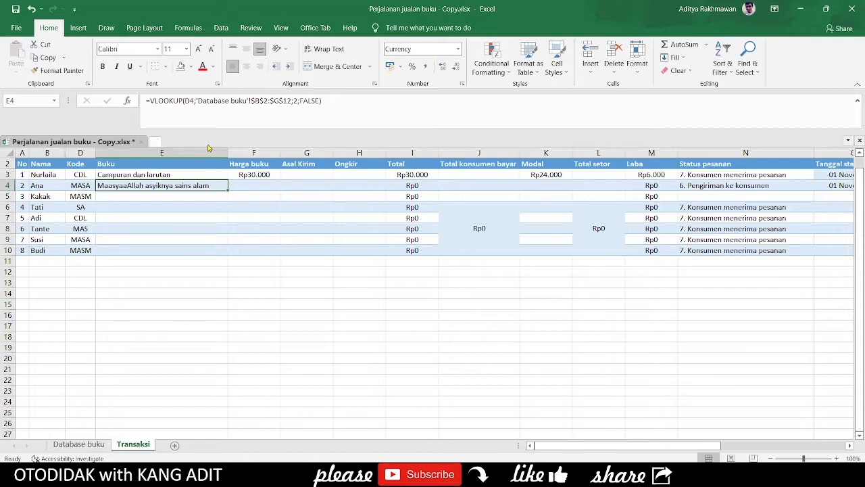
key(ctrl+c)
key(Right)
key(ctrl+v)
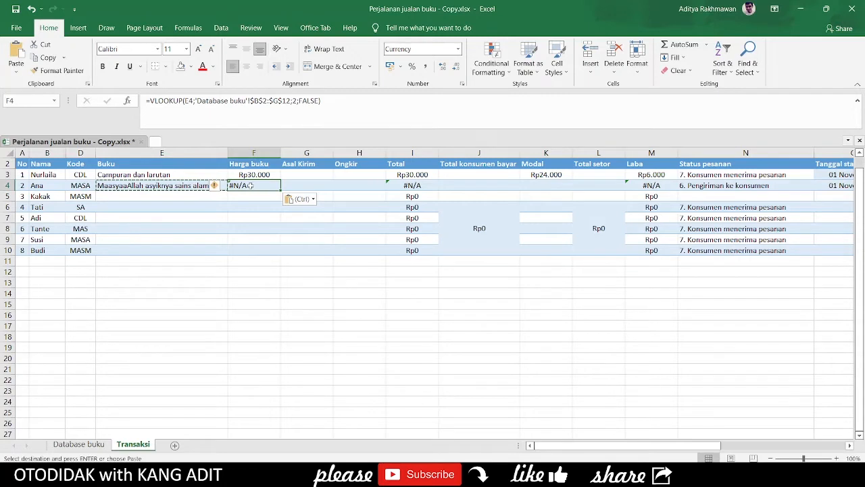
- Correct the lookup value in the F4 formula to D4
click(190, 101)
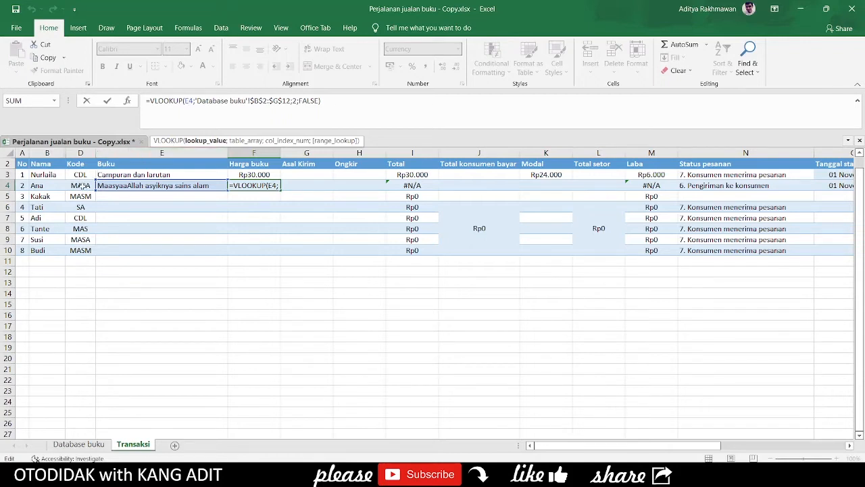
key(Return)
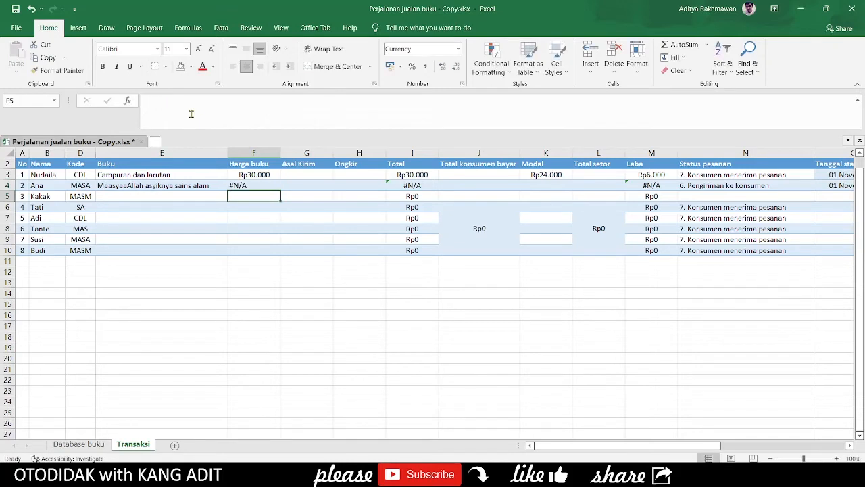
key(Up)
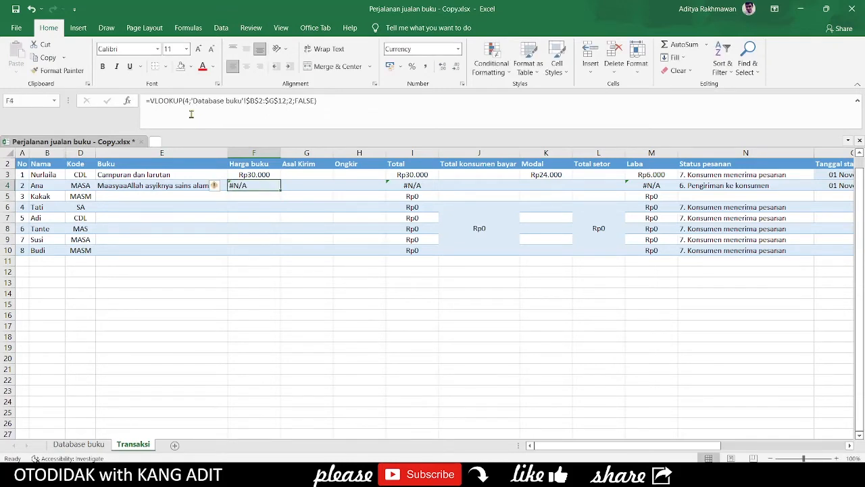
click(186, 100)
key(BackSpace)
text(D4)
key(Return)
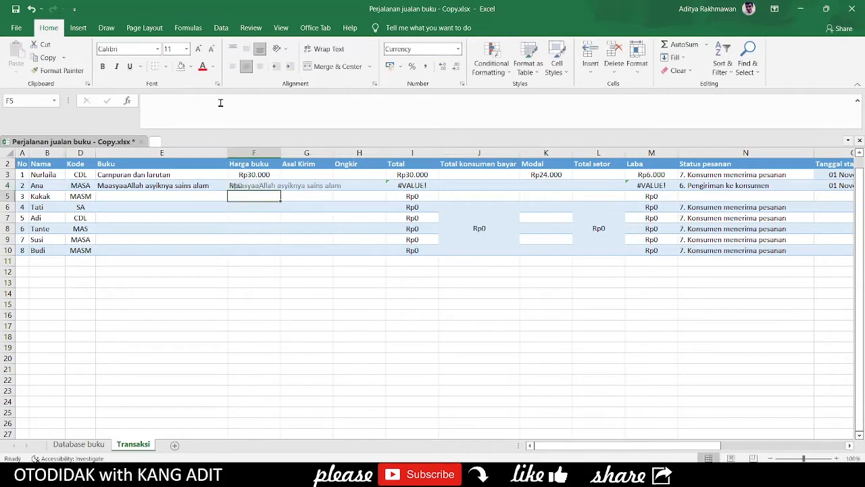
- Set the column index in the F4 VLOOKUP formula to 6, matching the Harga buku column in Database buku
key(Up)
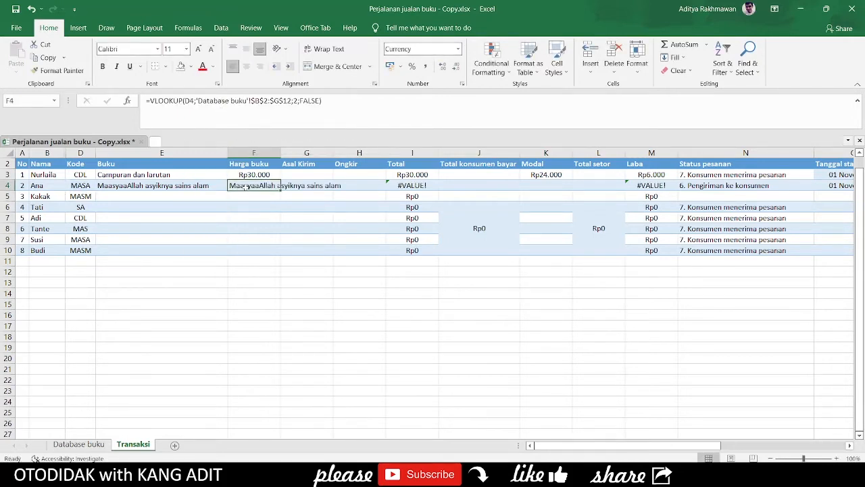
click(78, 444)
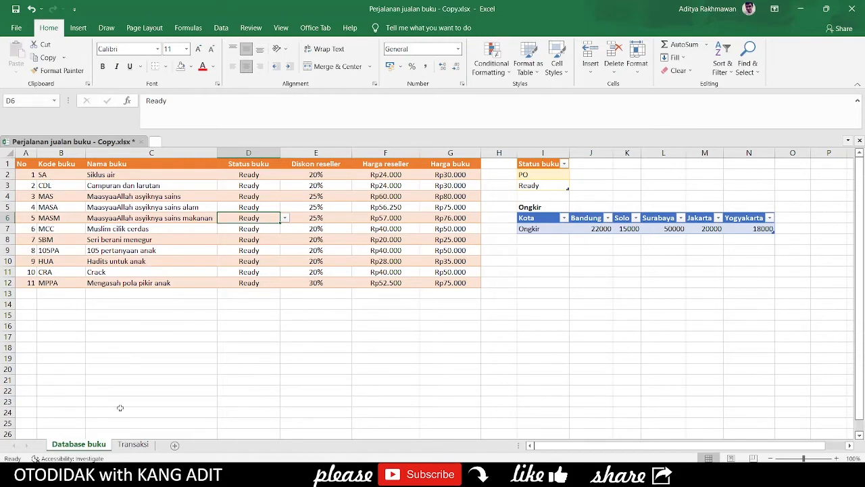
click(132, 444)
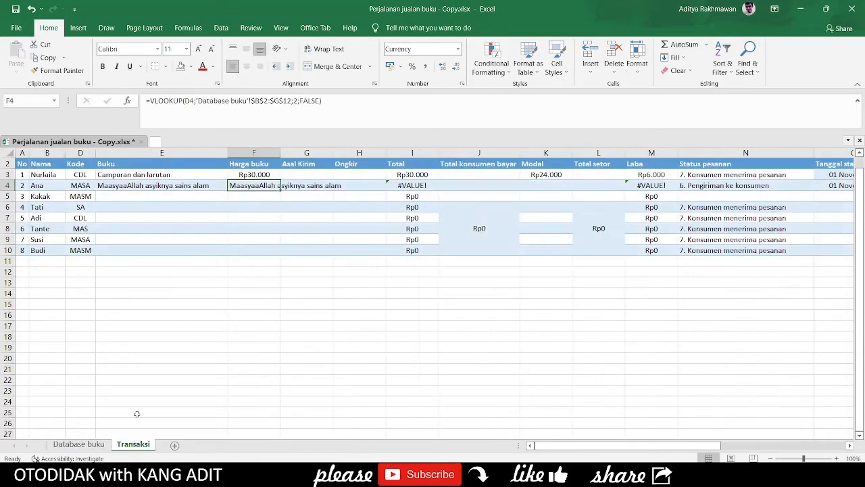
click(300, 100)
key(BackSpace)
text(6)
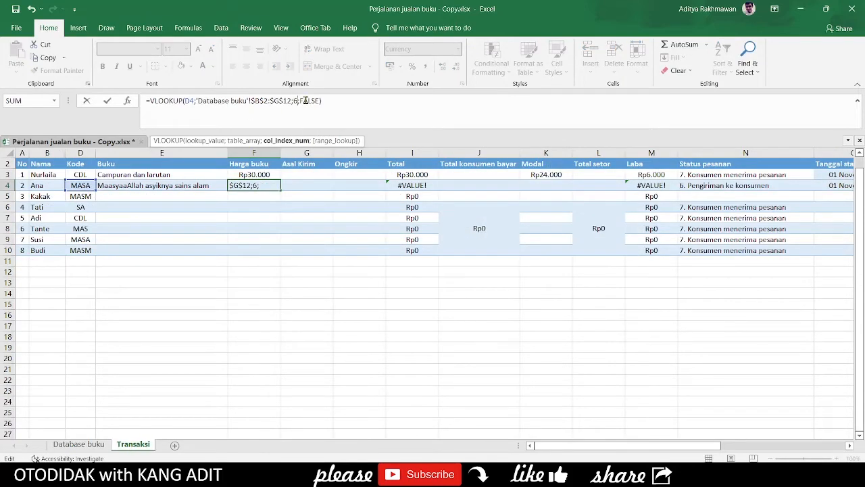
key(ctrl+Return)
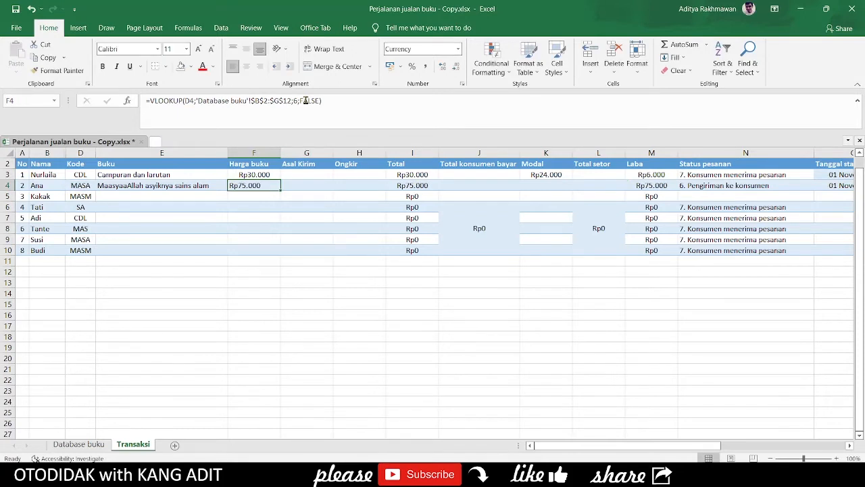
- Examine the Total and Modal cells in row 4 and find the Harga reseller column's position in the Database buku sheet
key(Right)
key(Right)
key(Right)
key(Right)
key(Right)
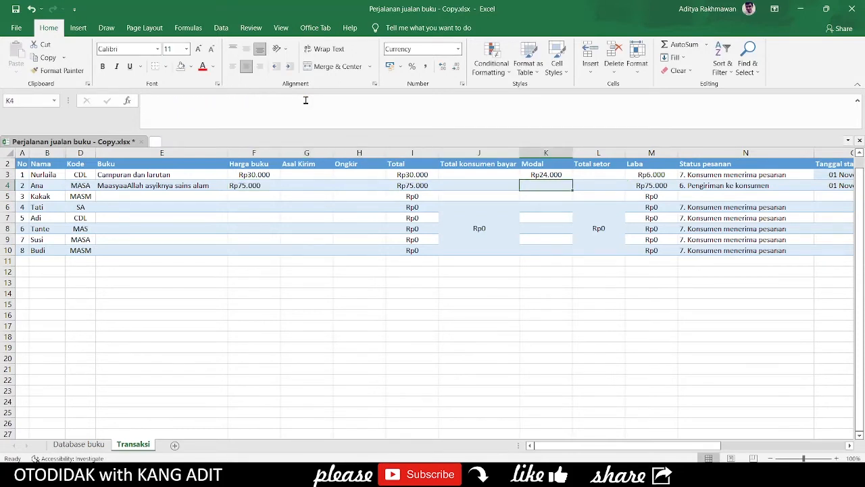
key(Left)
key(Left)
key(Right)
key(Right)
key(Left)
key(Left)
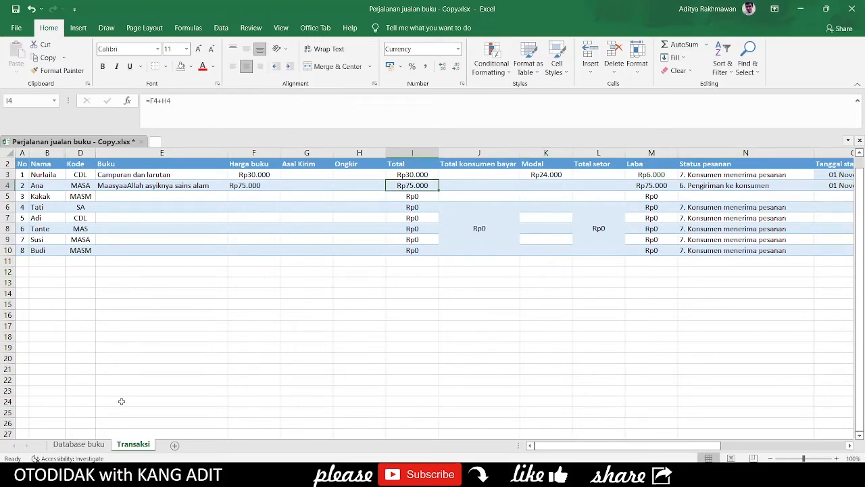
click(85, 444)
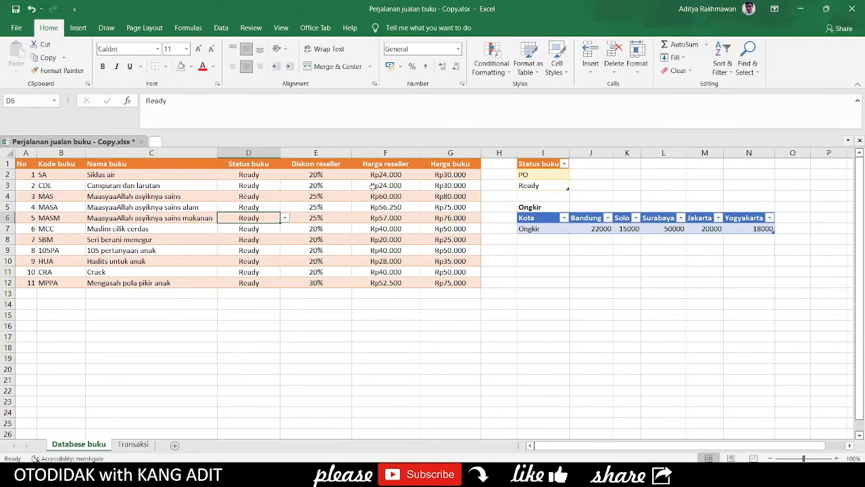
click(144, 446)
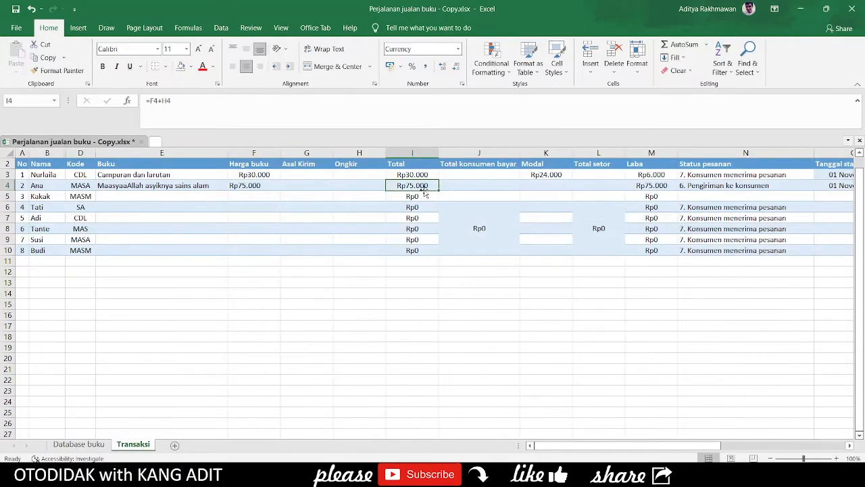
- Copy the Harga buku formula from F4 into the Modal cell K4
click(241, 185)
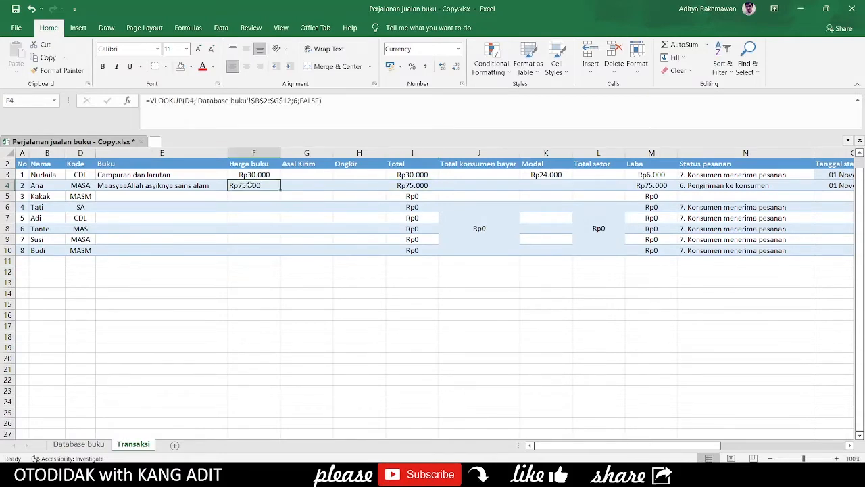
key(ctrl+c)
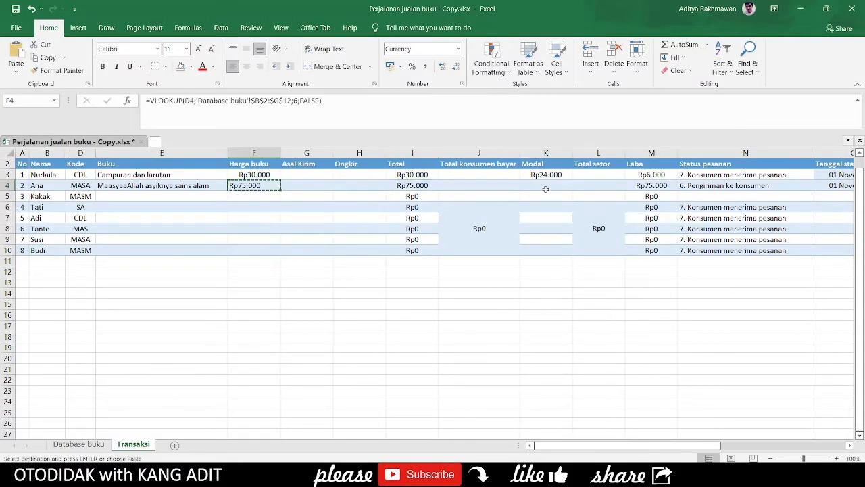
click(546, 186)
key(ctrl+v)
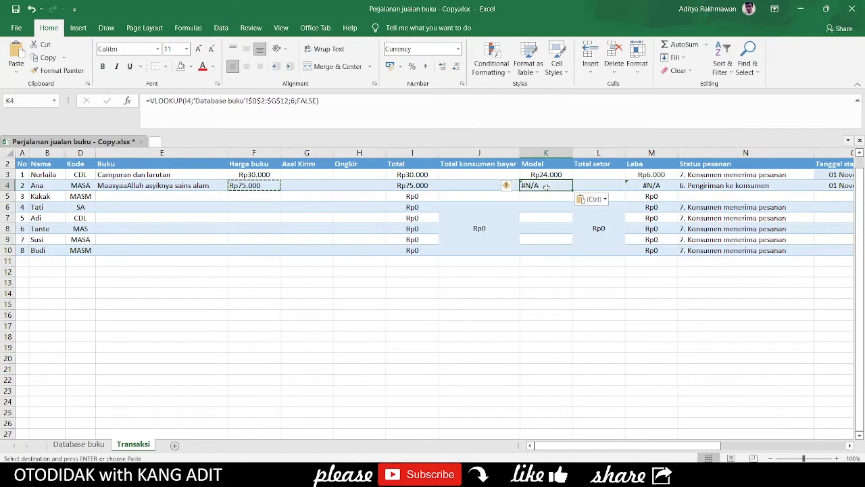
- Set the K4 formula's column index to 5 and its lookup value to D4
click(293, 100)
key(BackSpace)
text(5)
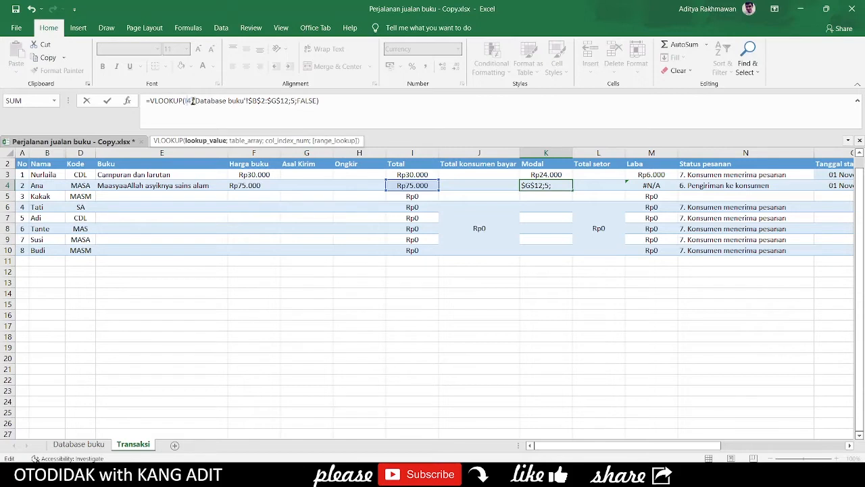
double_click(190, 100)
text(D4)
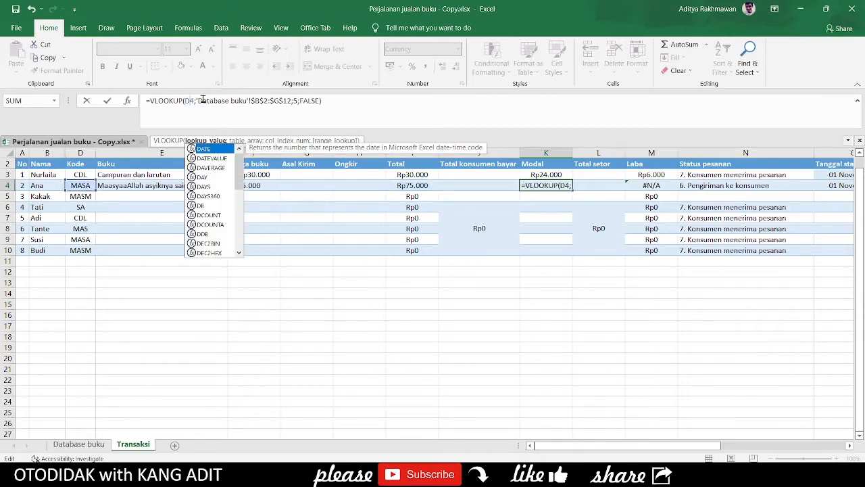
key(Return)
key(Up)
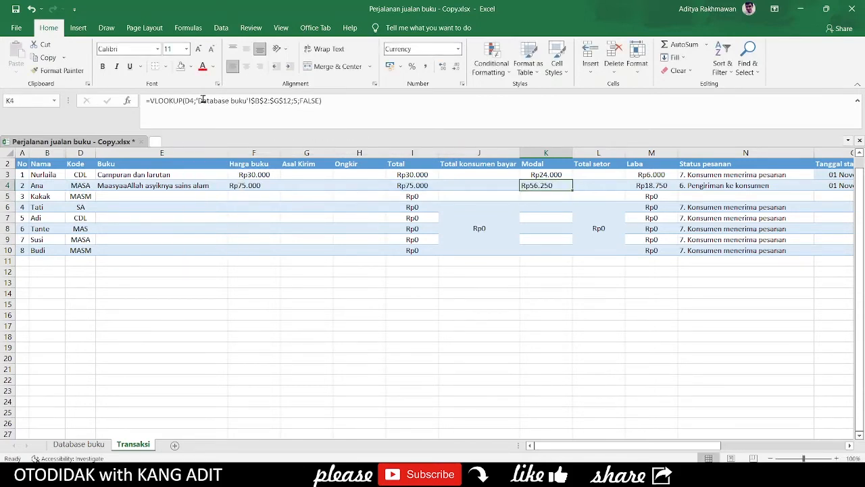
- Copy the Buku, Harga buku and Modal cells of row 4 together and paste them into row 5 starting at E5
drag(170, 186, 249, 185)
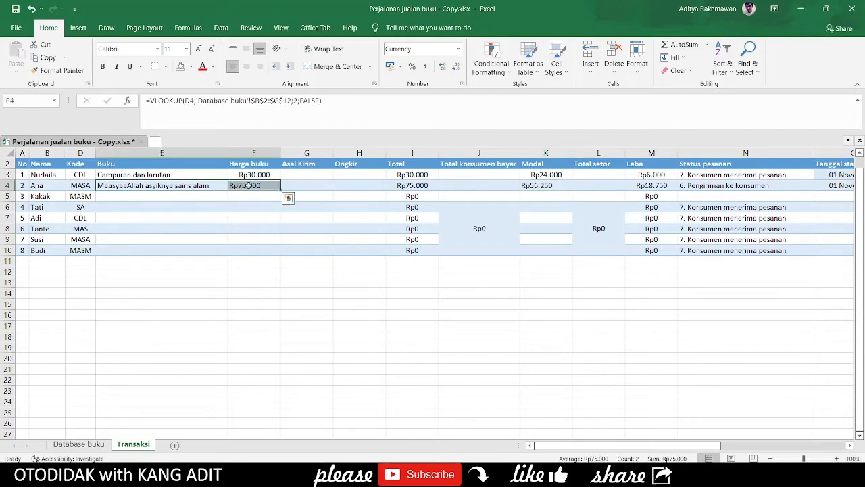
ctrl+click(546, 185)
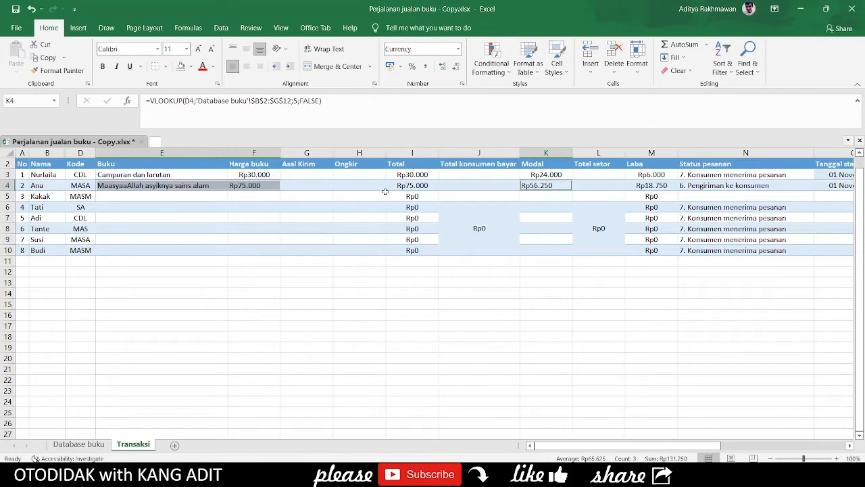
key(ctrl+c)
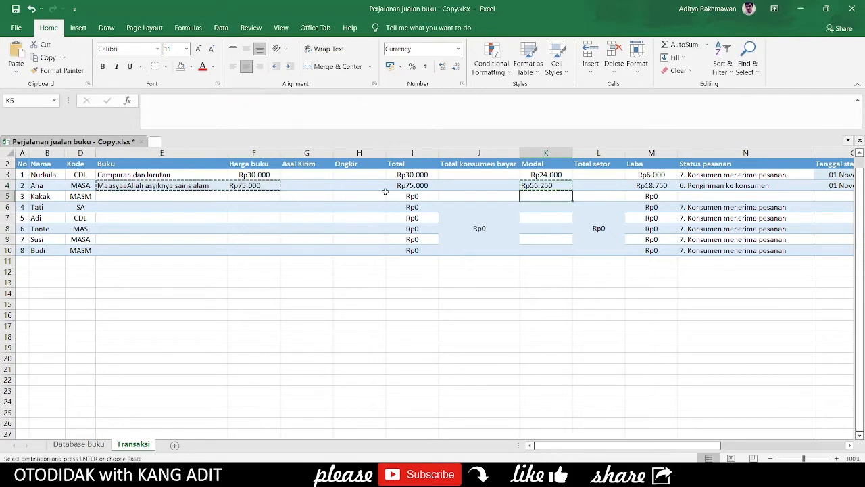
key(Down)
key(Left)
key(Left)
key(Left)
key(Left)
key(Left)
key(Left)
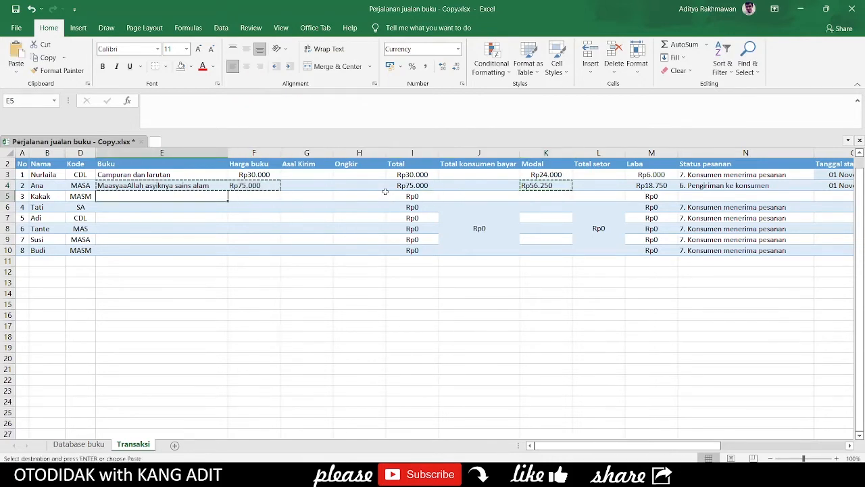
key(ctrl+v)
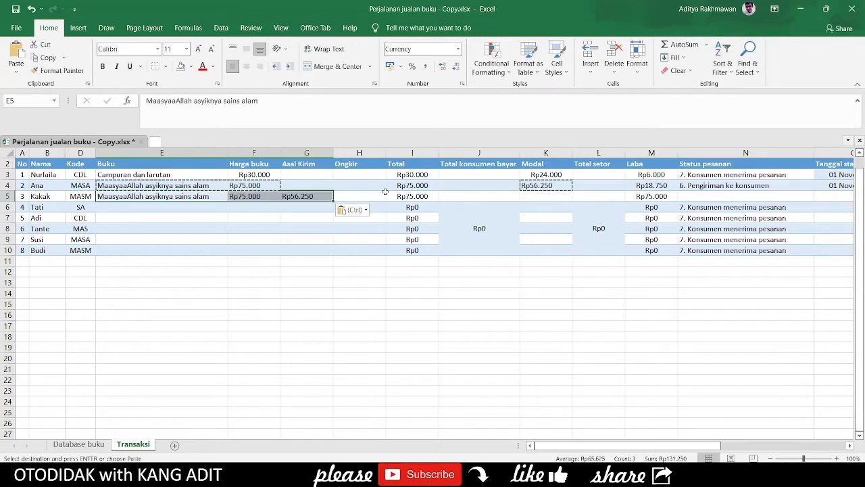
- Clear the misplaced value from the Asal Kirim cell G5 and check the Modal cell K4
key(Right)
key(Right)
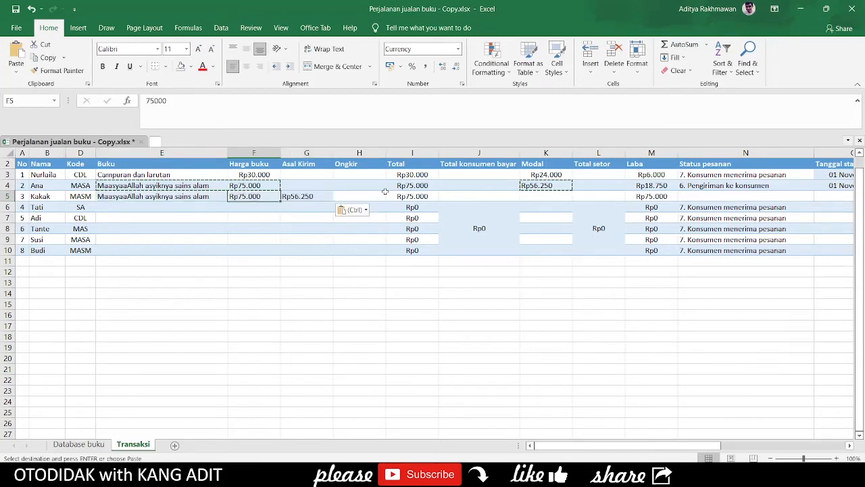
key(Delete)
key(Right)
key(Right)
key(Right)
key(Up)
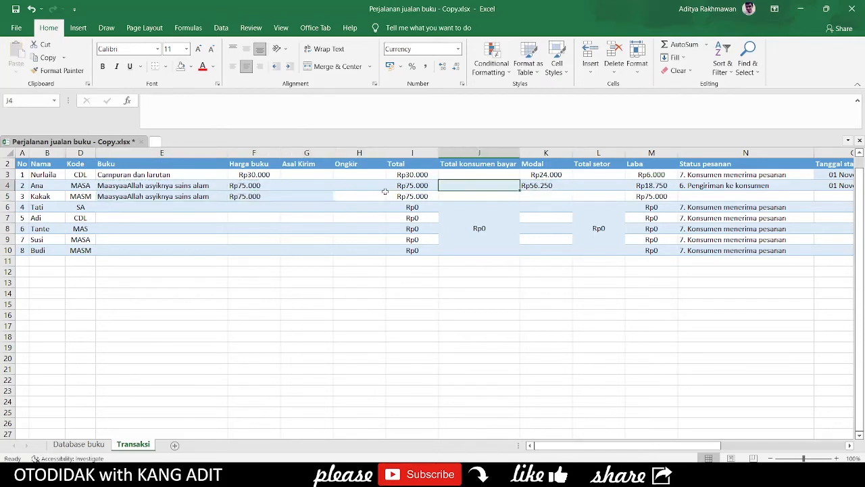
key(Right)
- Copy the Buku and Harga buku cells of row 5 down through row 10
key(Left)
key(Left)
key(Left)
key(Left)
key(Left)
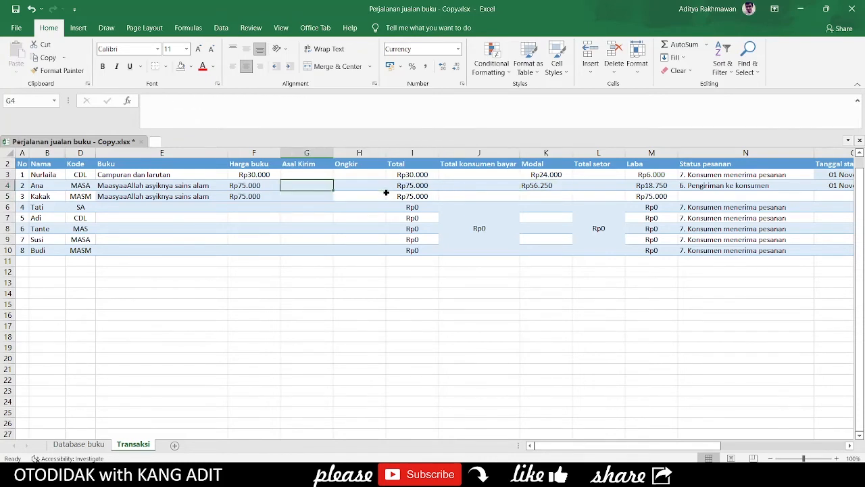
key(Down)
key(shift+Right)
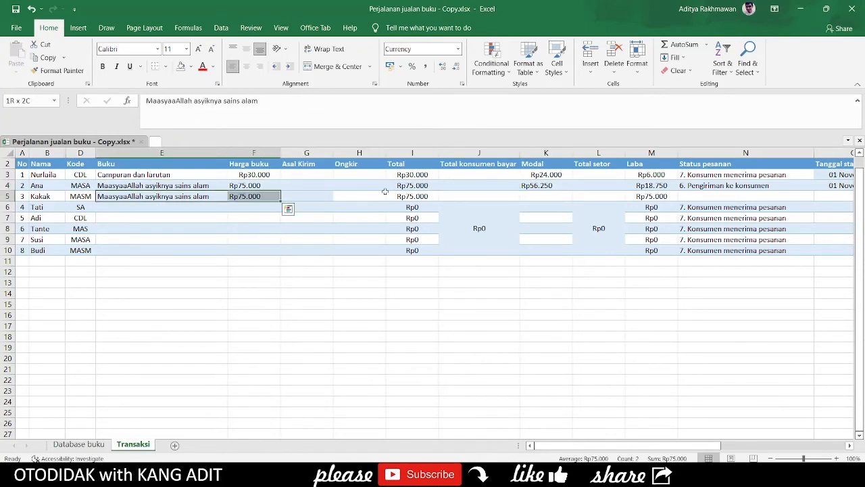
key(ctrl+c)
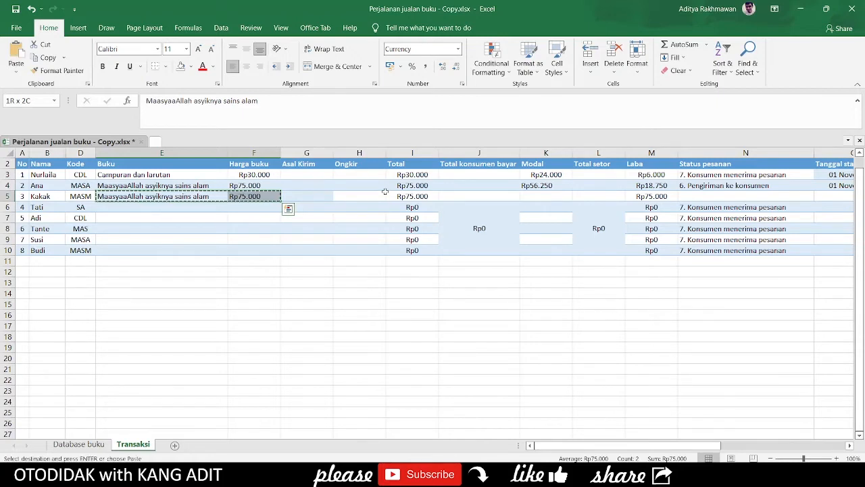
key(shift+Down)
key(shift+Down)
key(shift+Down)
key(shift+Down)
key(shift+Down)
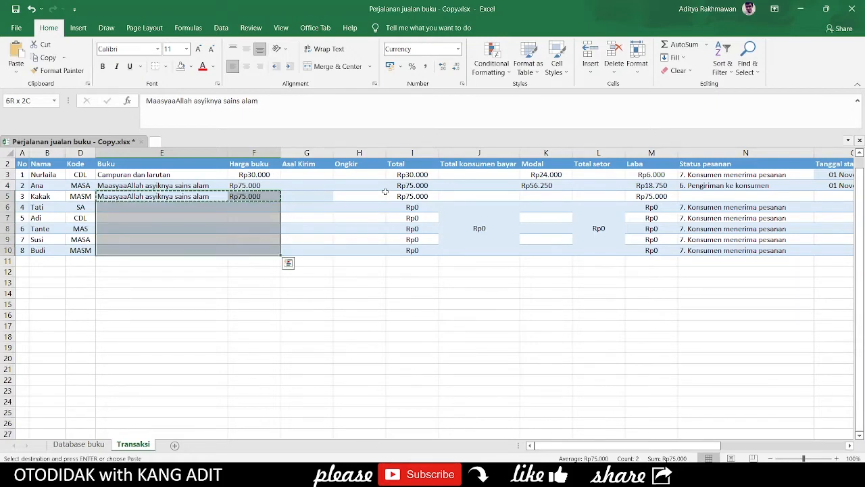
key(ctrl+v)
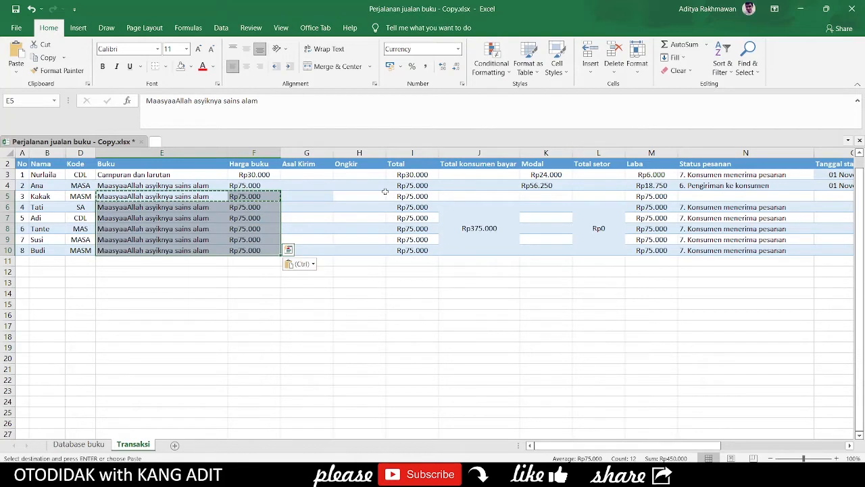
- Compare the pasted Buku cells and book codes in rows 5 and 6 with the formula in E4
click(211, 196)
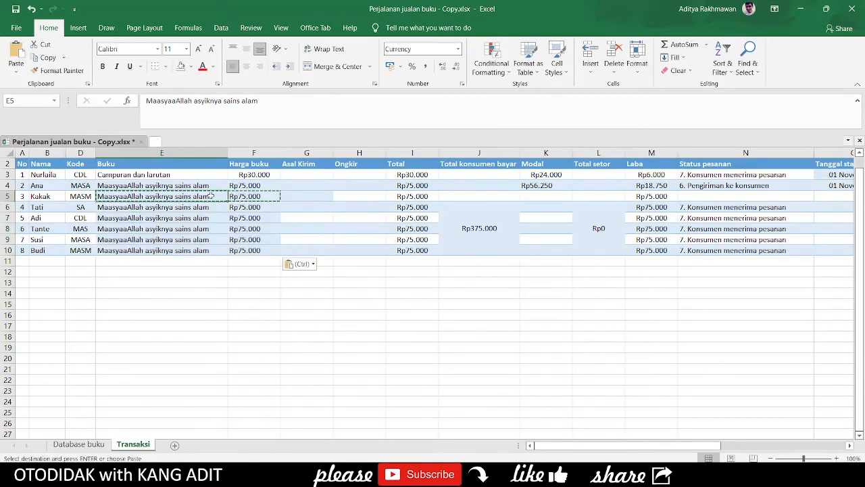
click(87, 196)
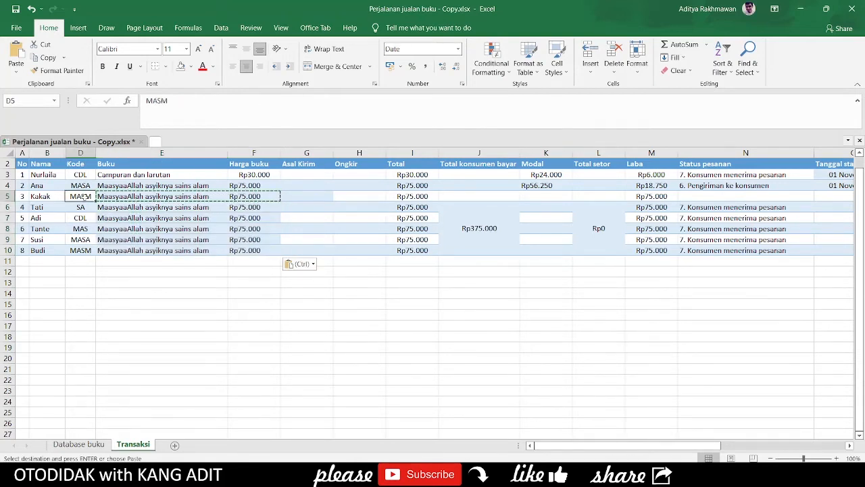
click(81, 207)
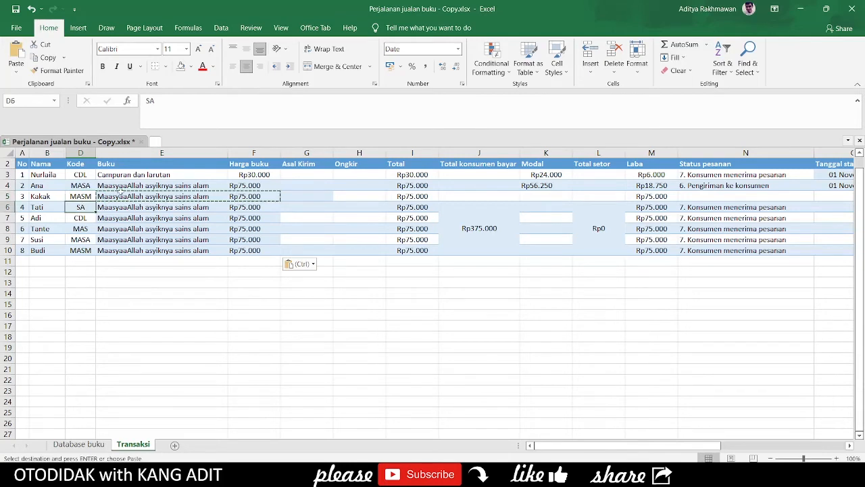
click(129, 186)
key(Escape)
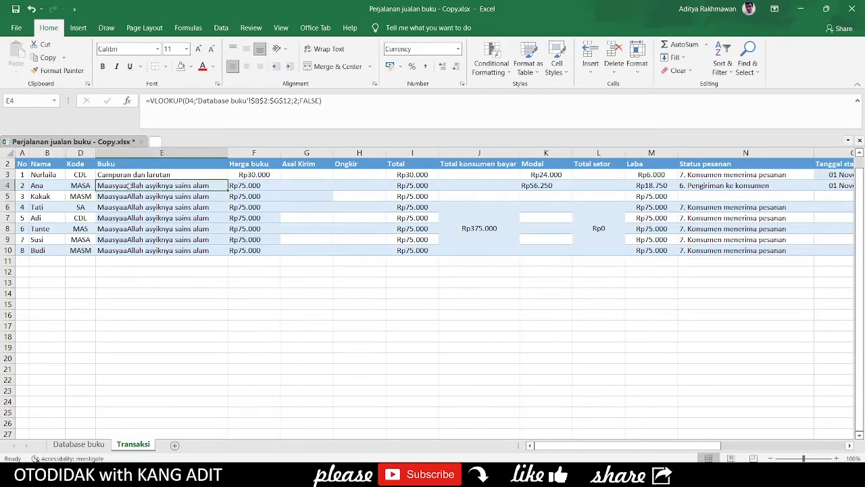
click(129, 195)
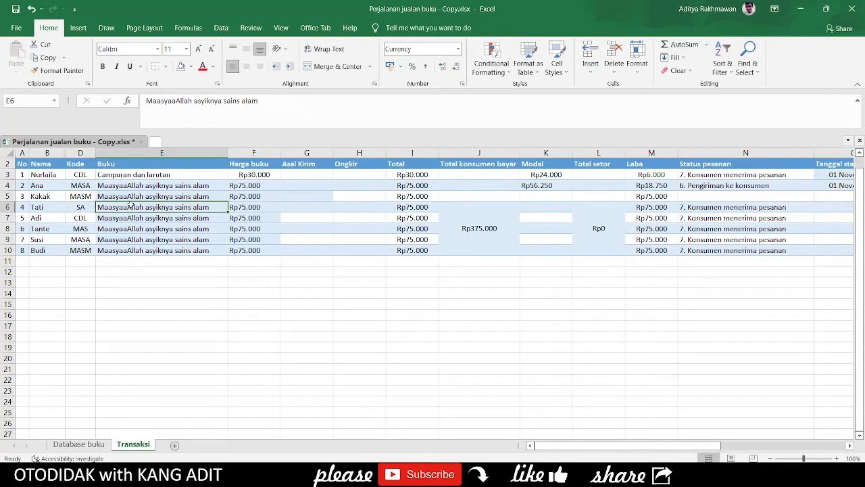
- Copy the Buku formula from E4 into E5 and compare the formulas in the two cells
click(134, 184)
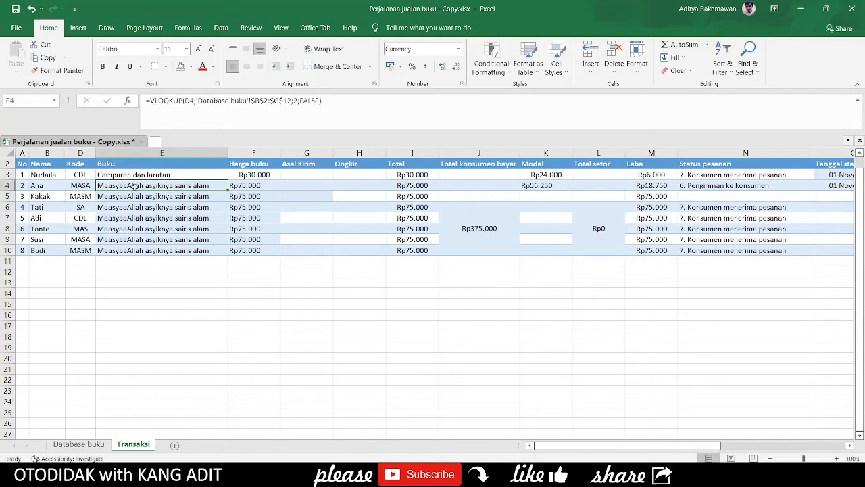
key(ctrl+c)
key(Down)
key(ctrl+v)
click(135, 186)
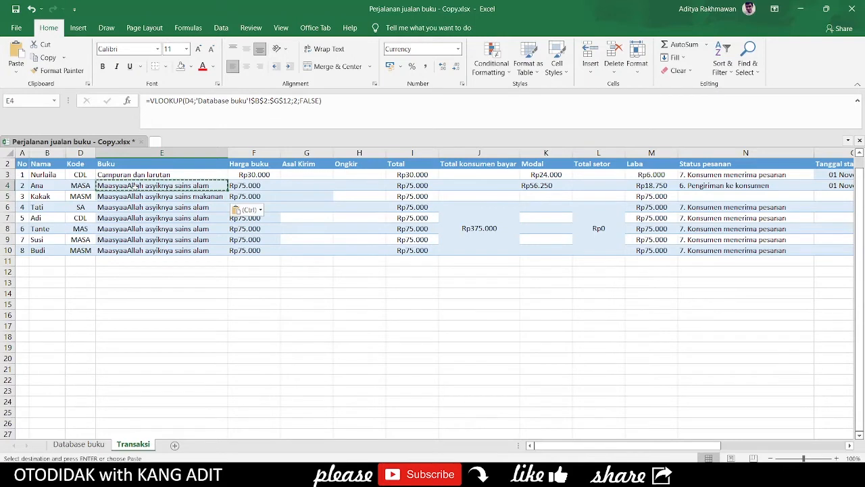
key(Down)
key(ctrl)
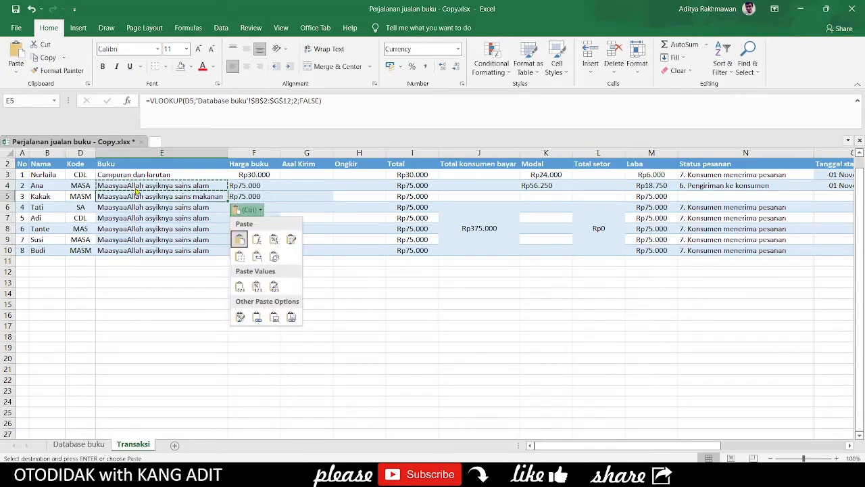
- Paste the copied Buku formula into the Buku cells from E5 down through E10
key(Escape)
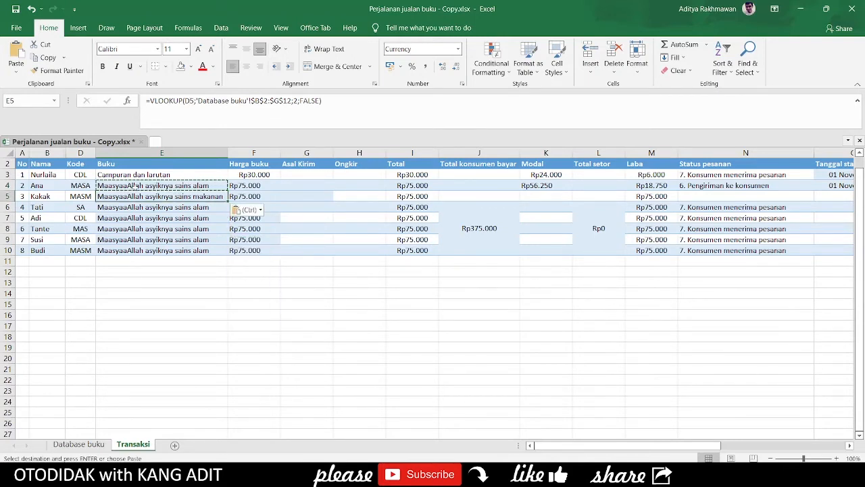
key(shift+Down)
key(shift+Down)
key(shift+Down)
key(shift+Down)
key(shift+Down)
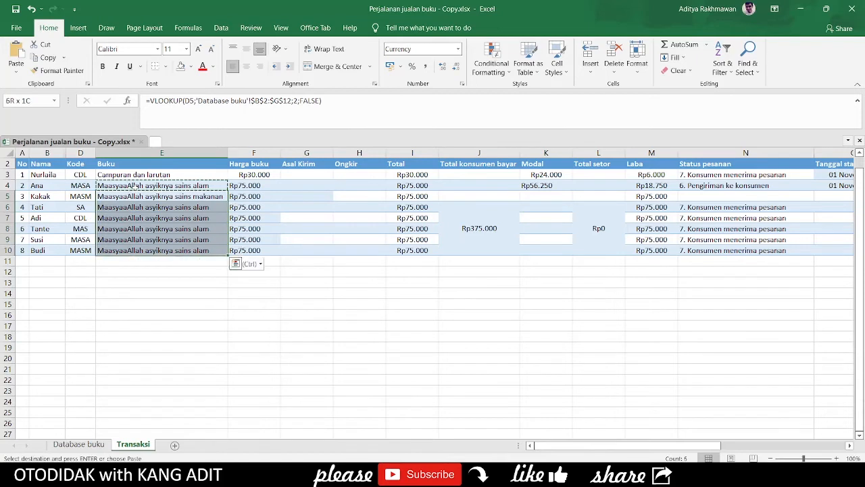
key(ctrl+v)
- Copy the Harga buku formula from F4 down through F10
key(Right)
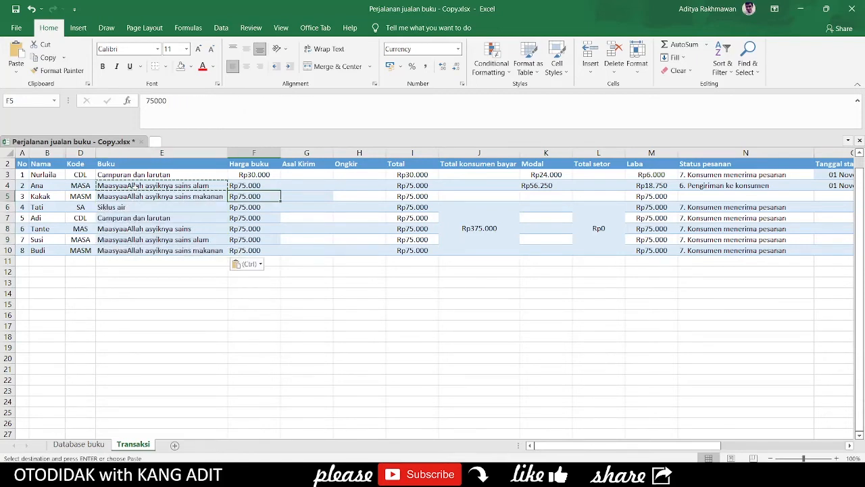
key(Up)
key(shift+Down)
key(shift+Down)
key(shift+Down)
key(shift+Down)
key(shift+Down)
key(shift+Down)
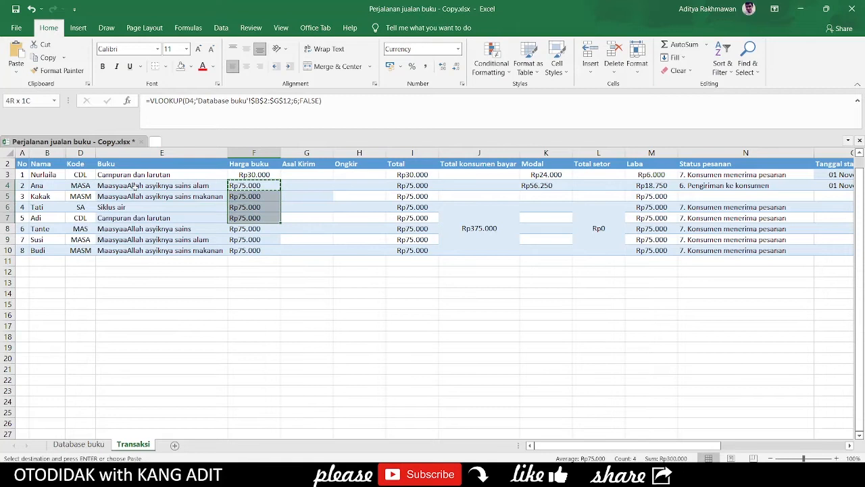
key(ctrl+v)
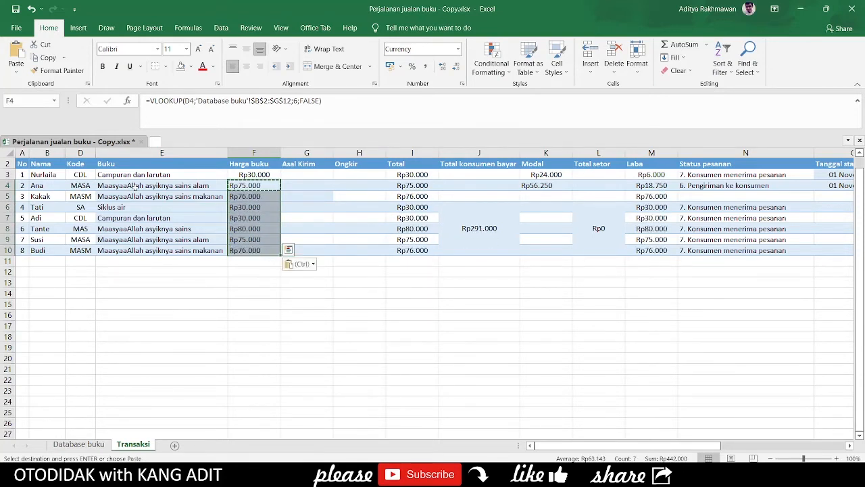
- Copy the Modal formula from K4 down through K10, pasting only the formulas
click(554, 185)
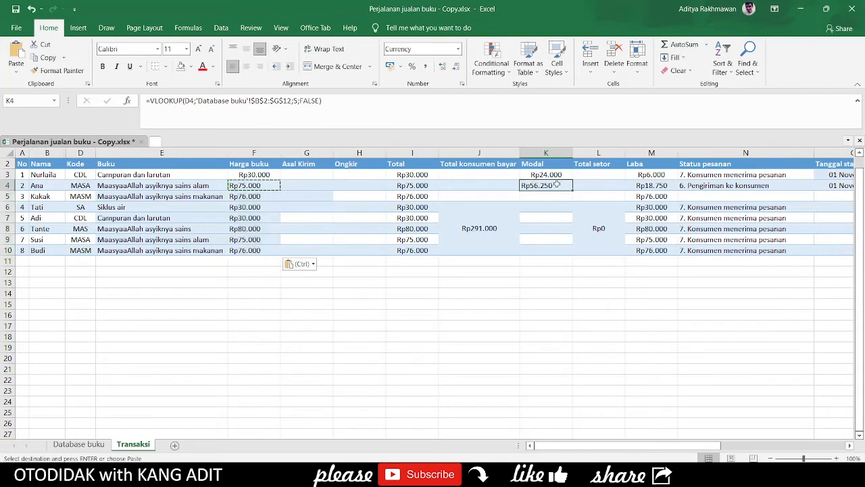
key(ctrl+c)
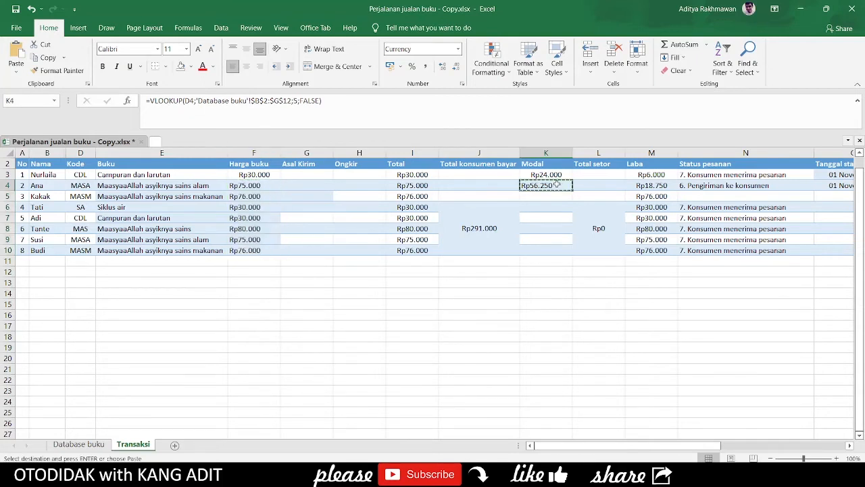
key(shift+Down)
key(shift+Down)
key(shift+Down)
key(shift+Down)
key(shift+Down)
key(shift+Down)
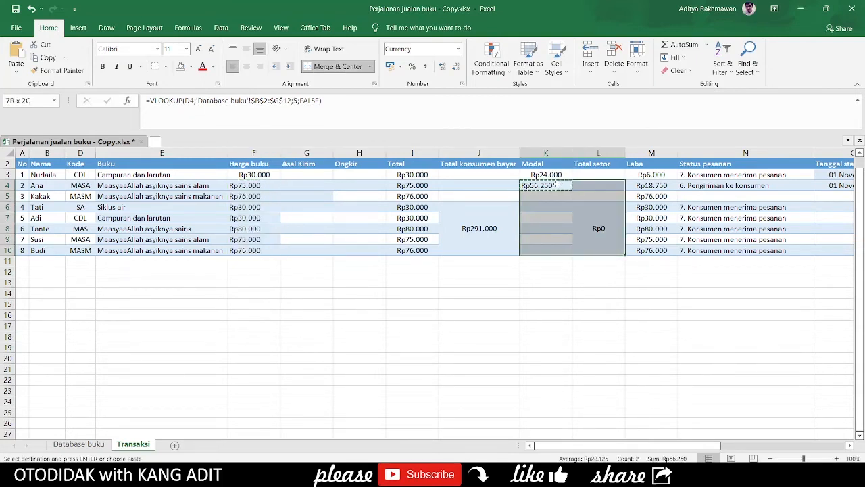
right_click(571, 191)
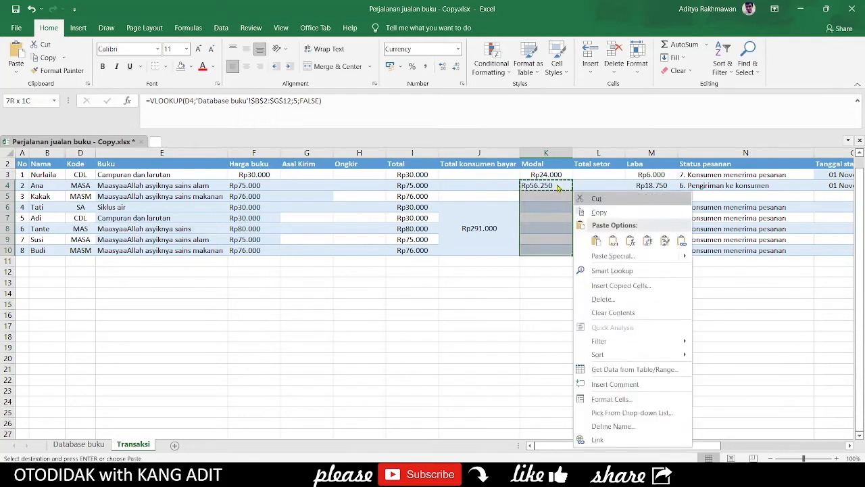
click(629, 241)
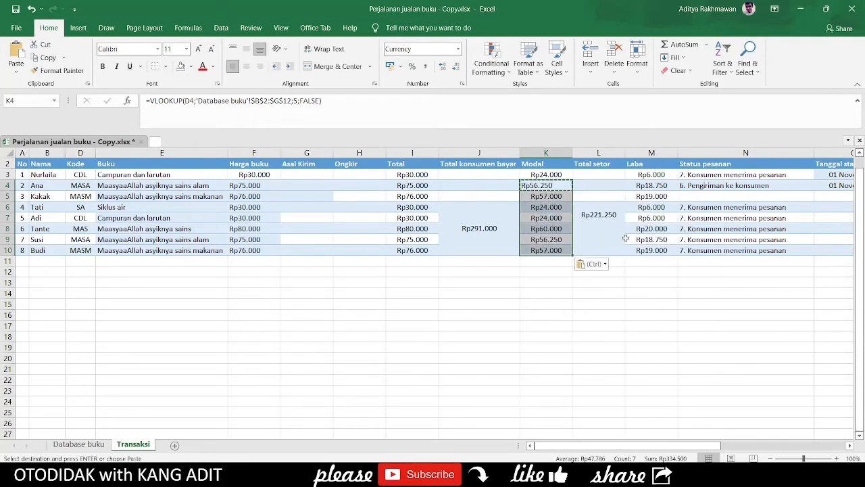
- End the copy mode and look over the empty Asal Kirim and Ongkir cells in the first order rows
click(546, 207)
click(318, 195)
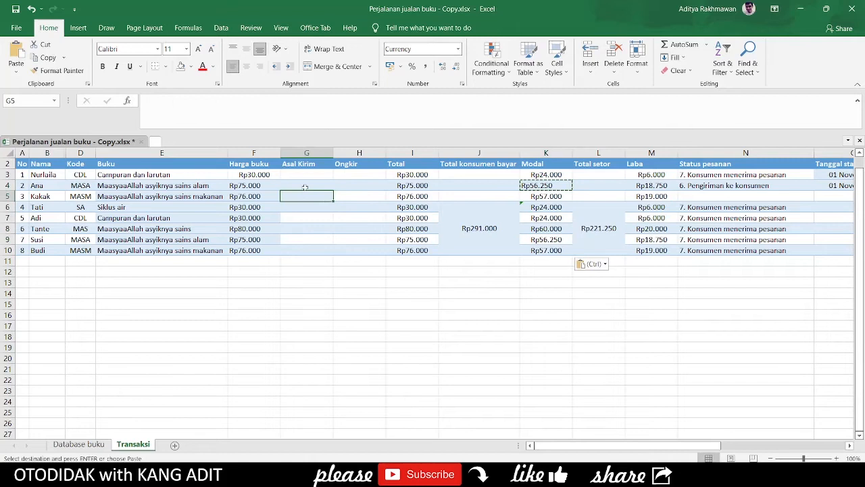
key(Escape)
click(299, 173)
key(alt)
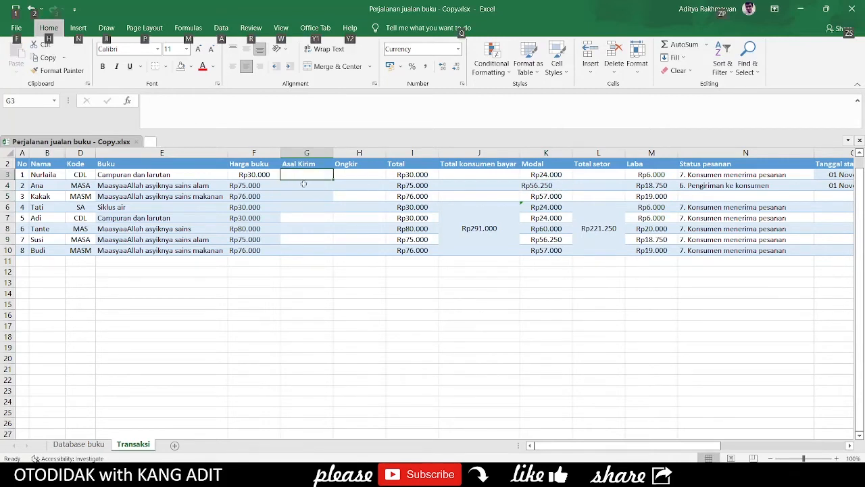
click(303, 183)
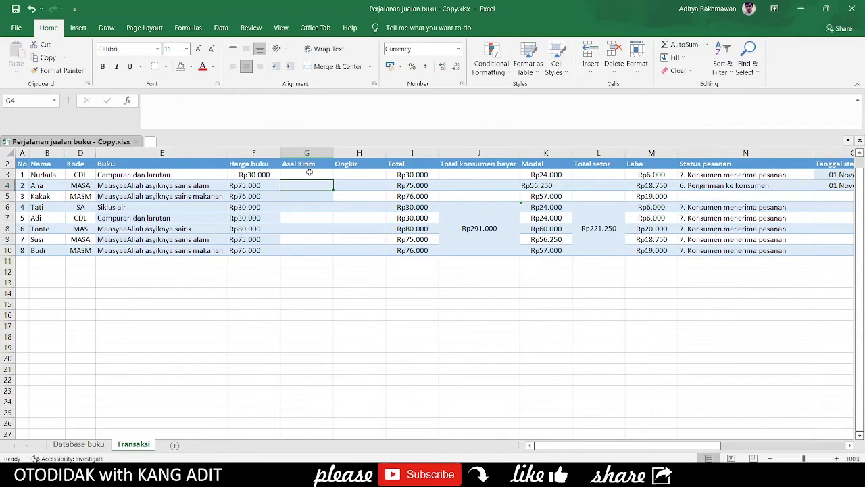
click(357, 175)
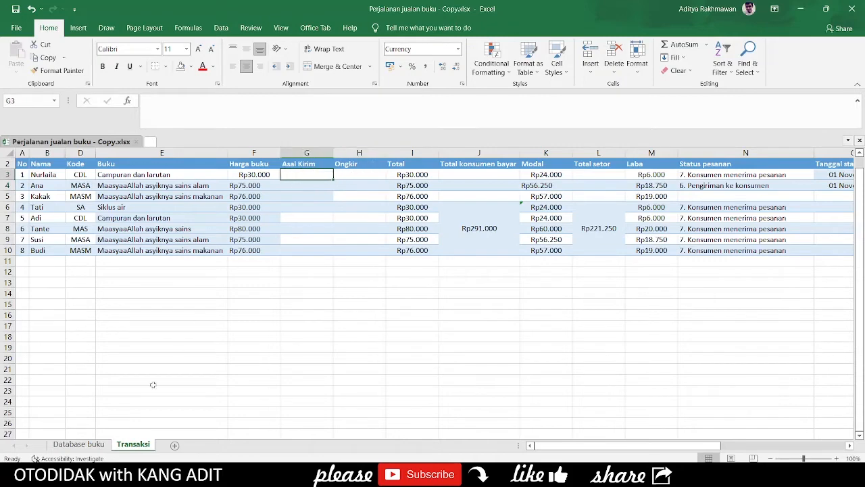
- Examine the Ongkir table of shipping costs per city in the Database buku sheet
click(94, 445)
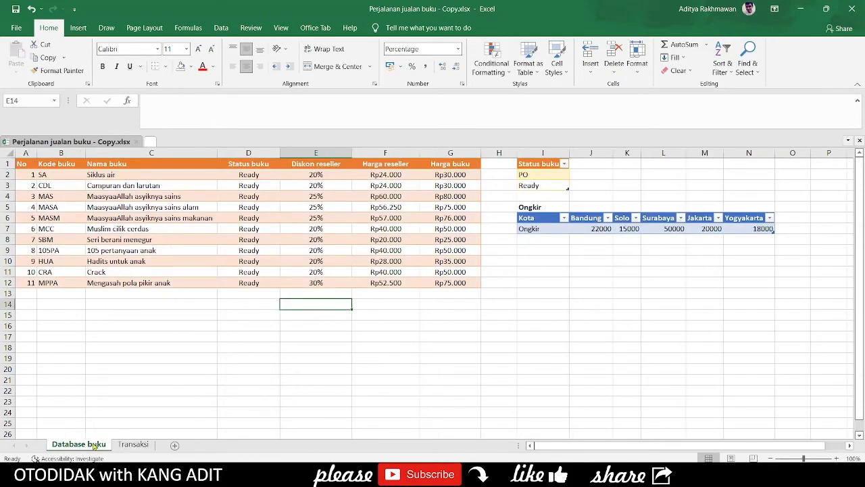
click(441, 325)
click(547, 230)
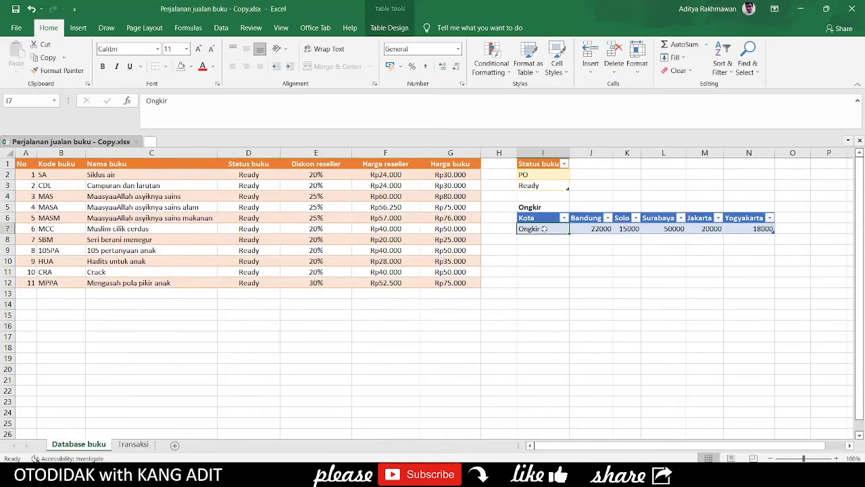
click(597, 230)
click(628, 228)
click(625, 218)
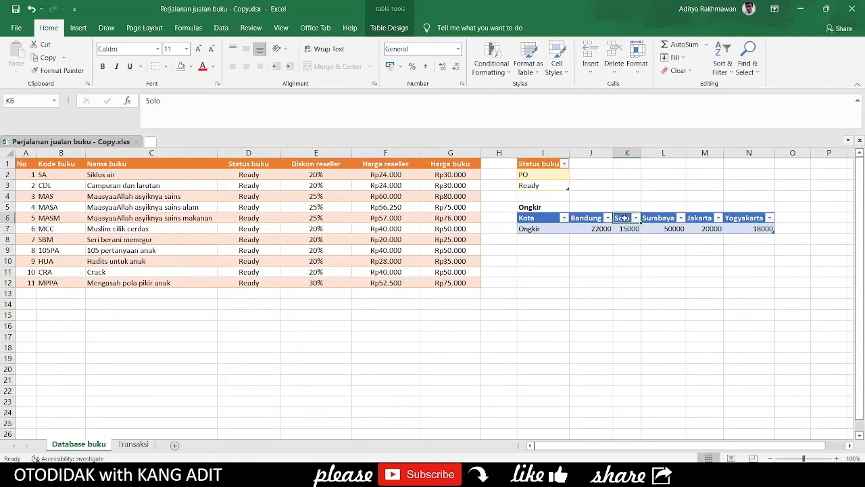
- Set the Surabaya shipping cost in the Ongkir table to 5000
click(660, 229)
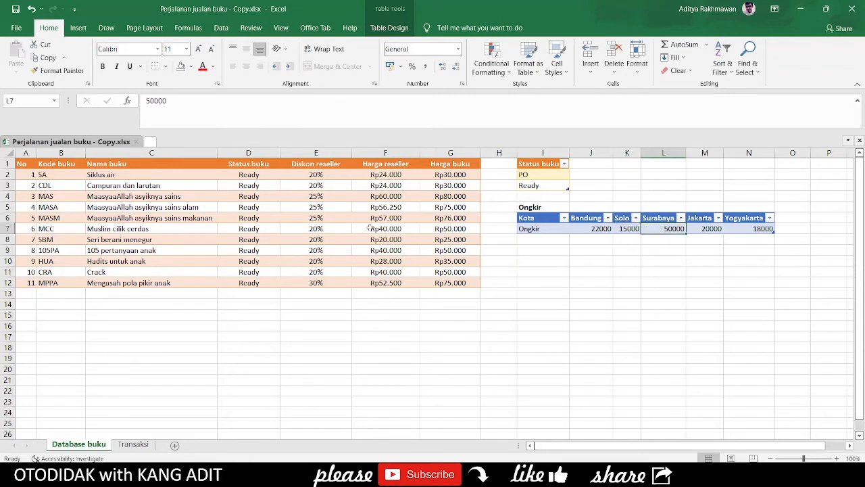
click(187, 101)
key(BackSpace)
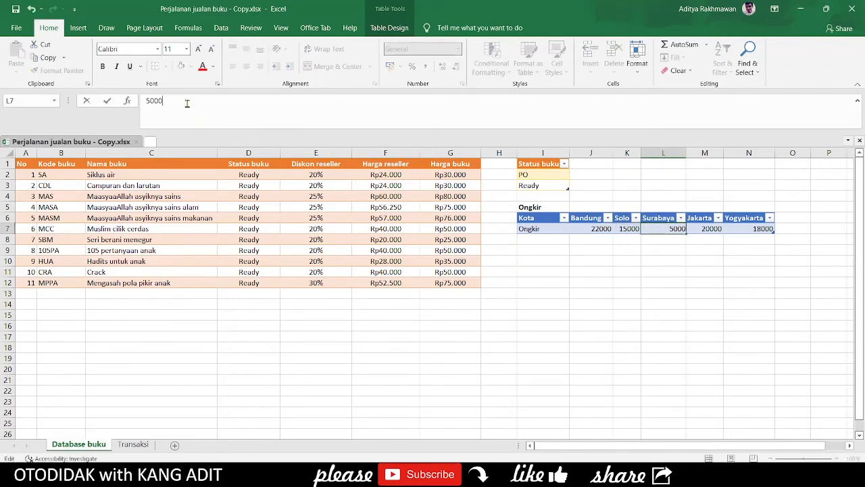
key(Return)
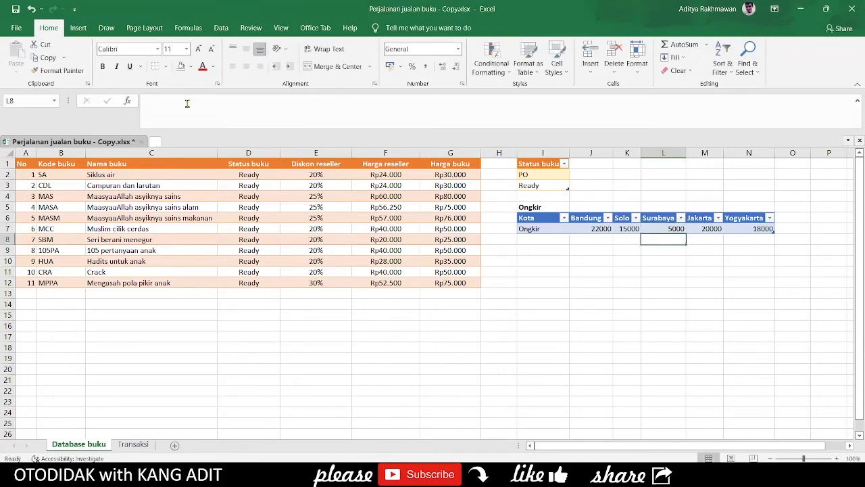
- Review the shipping costs of the cities across row 7 of the Ongkir table
key(Up)
key(Right)
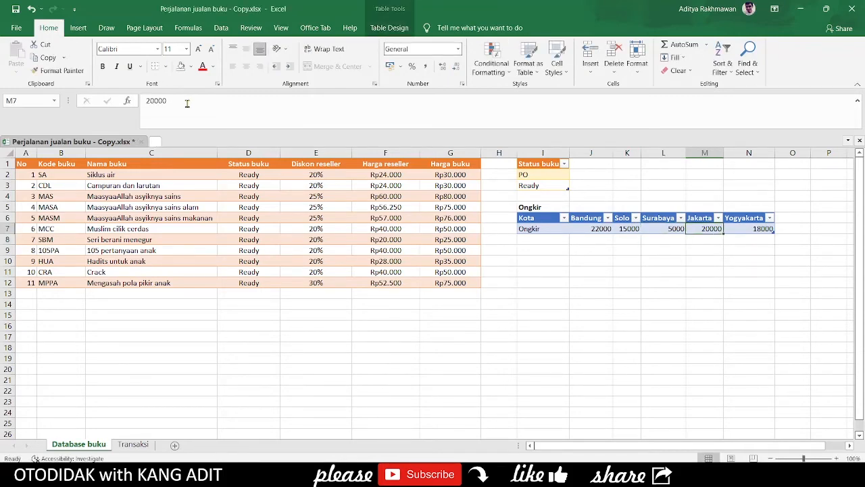
key(Right)
key(Left)
key(Left)
key(Left)
key(Left)
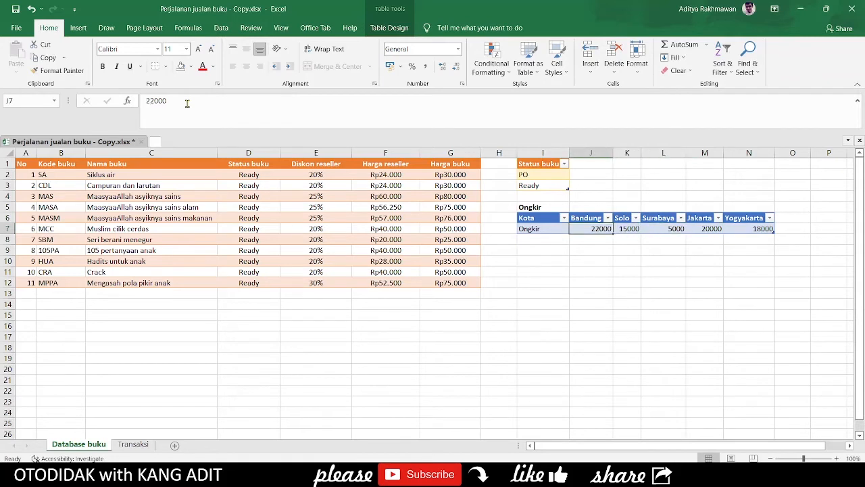
key(Left)
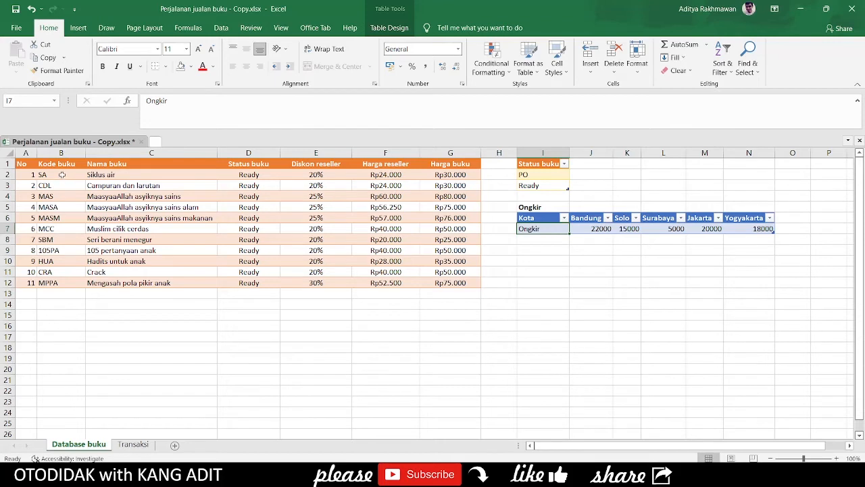
- Compare the vertical layout of the book codes in B2:B12 with the horizontal city names in J6:N6
drag(61, 175, 69, 278)
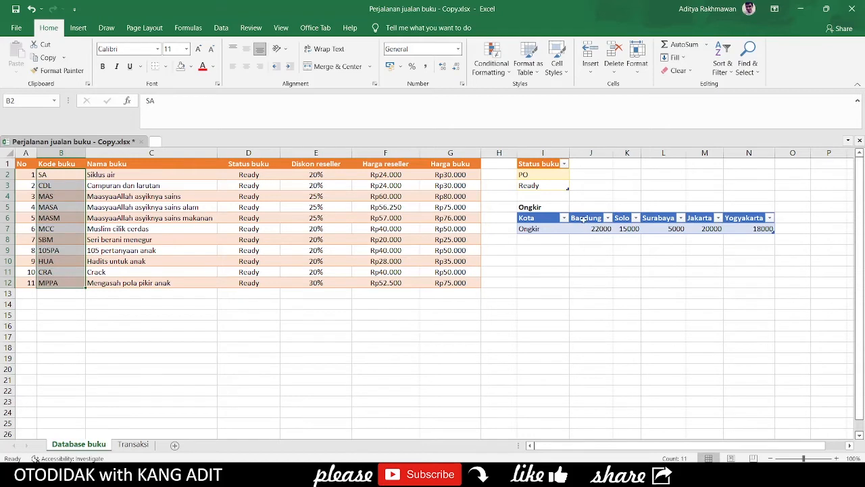
drag(582, 220, 750, 219)
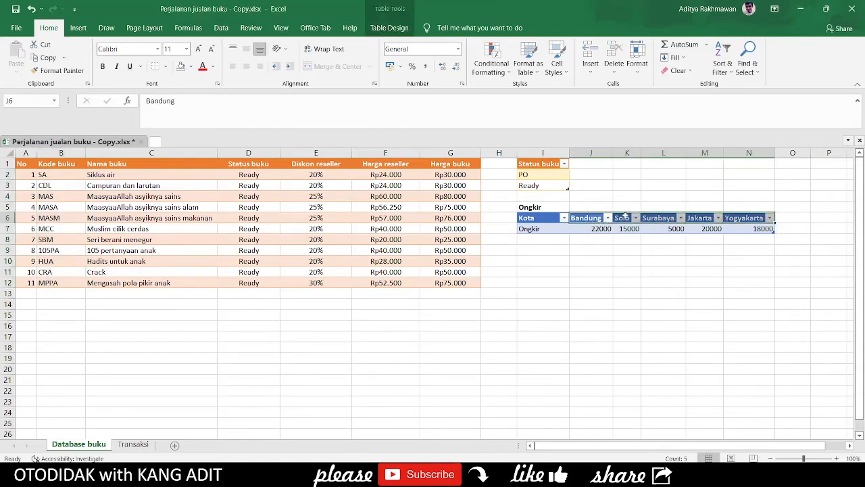
drag(590, 217, 741, 219)
- Enter Bandung as the Asal Kirim of the first order in cell G3 of the Transaksi sheet
click(135, 445)
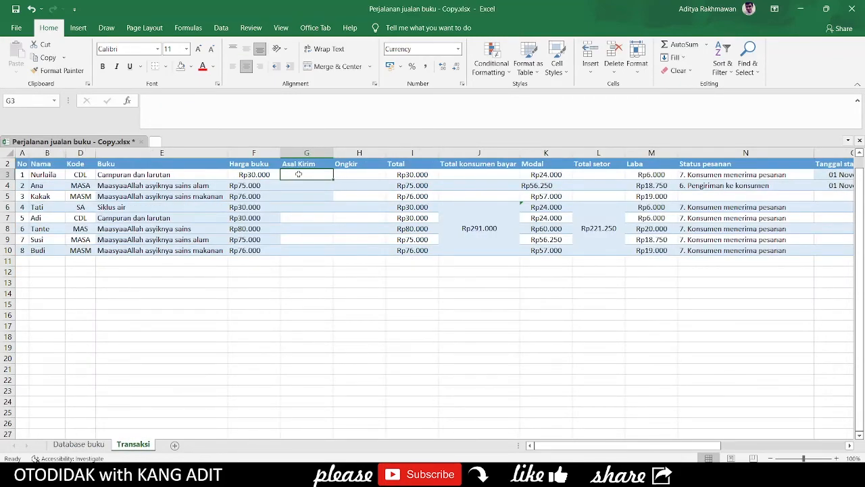
text(Bandung)
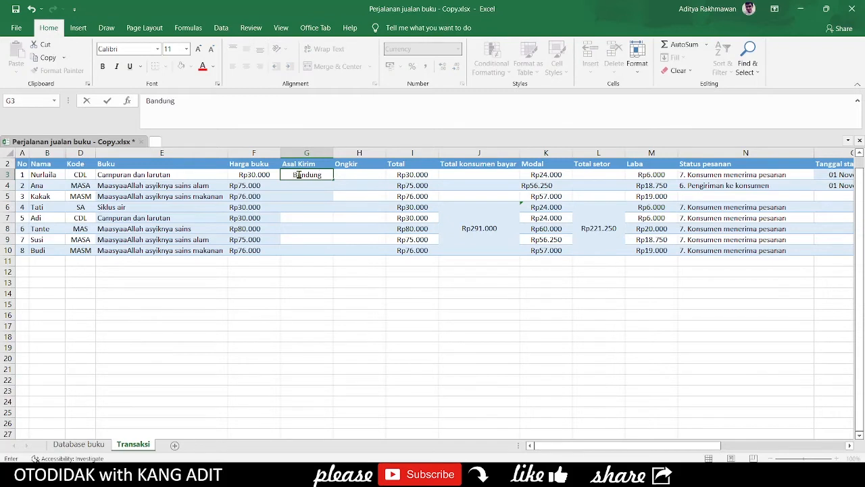
key(Return)
key(Up)
key(Right)
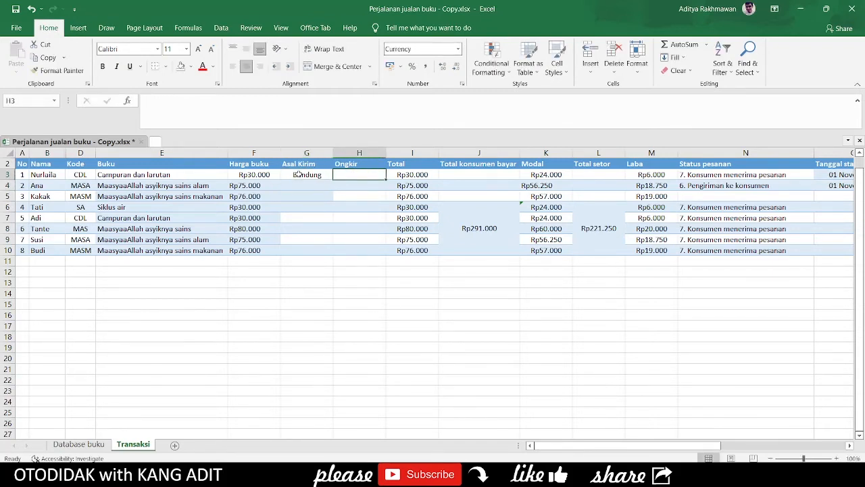
key(Left)
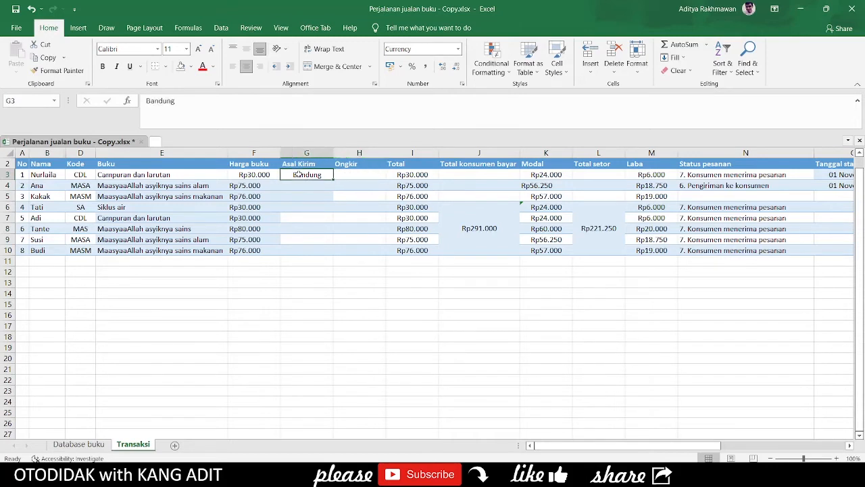
key(Right)
text(=HLOOKUP)
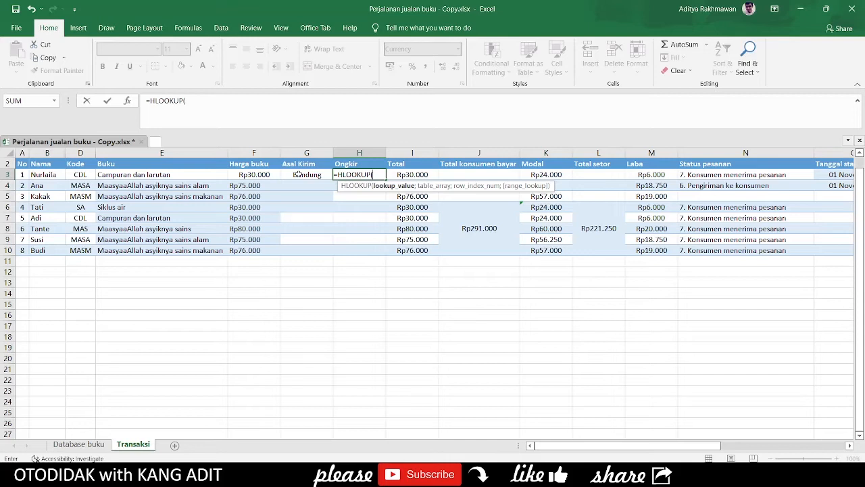
click(297, 174)
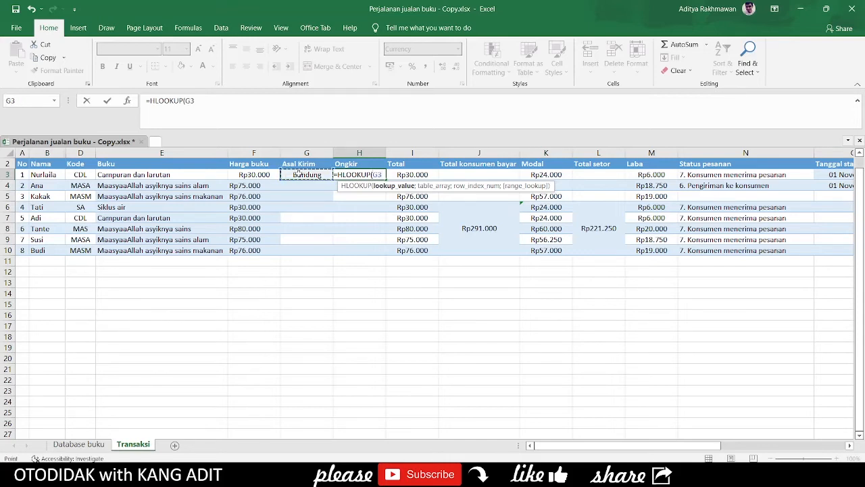
key(F8)
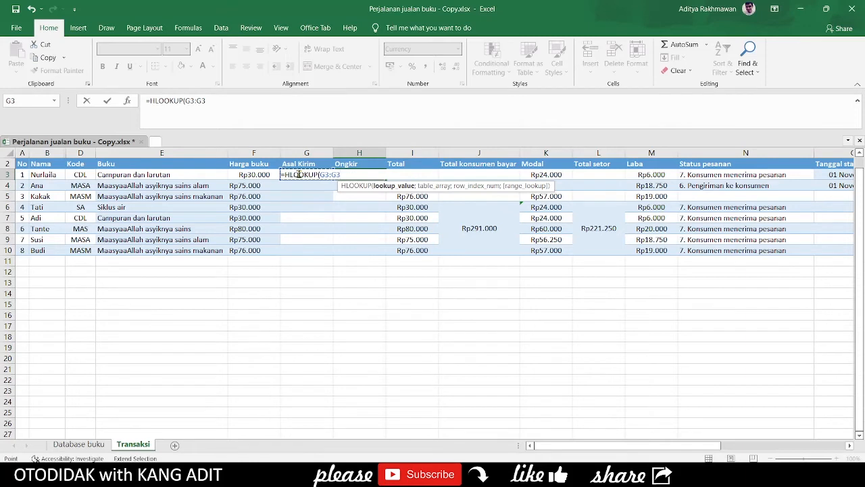
key(BackSpace)
key(BackSpace)
key(BackSpace)
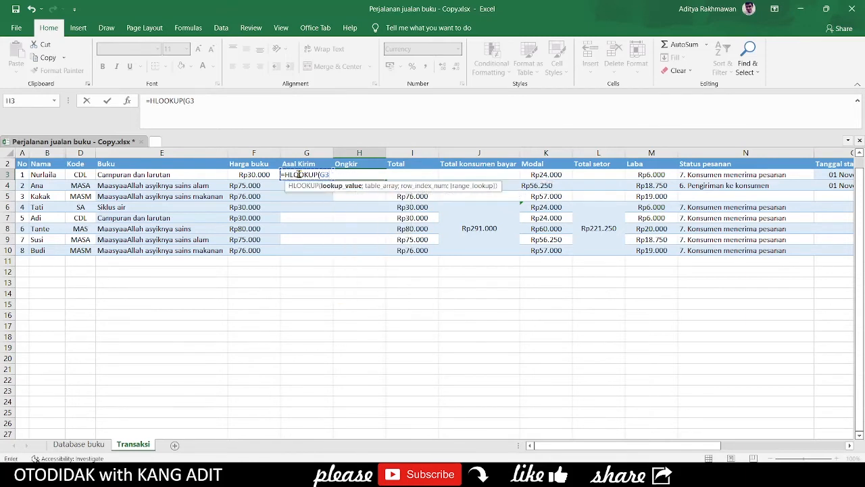
text(;)
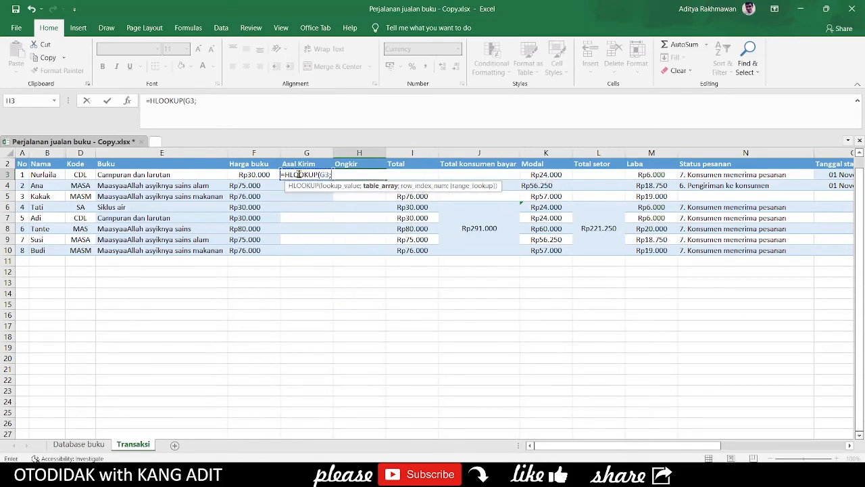
click(81, 446)
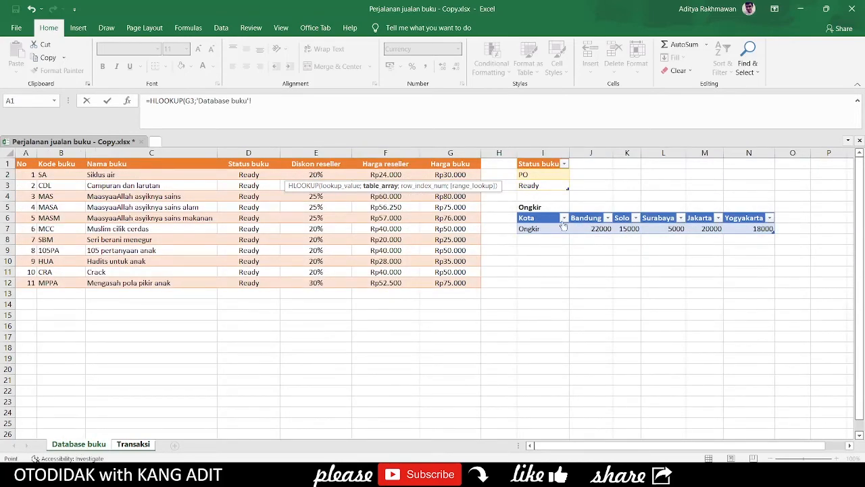
drag(588, 217, 750, 229)
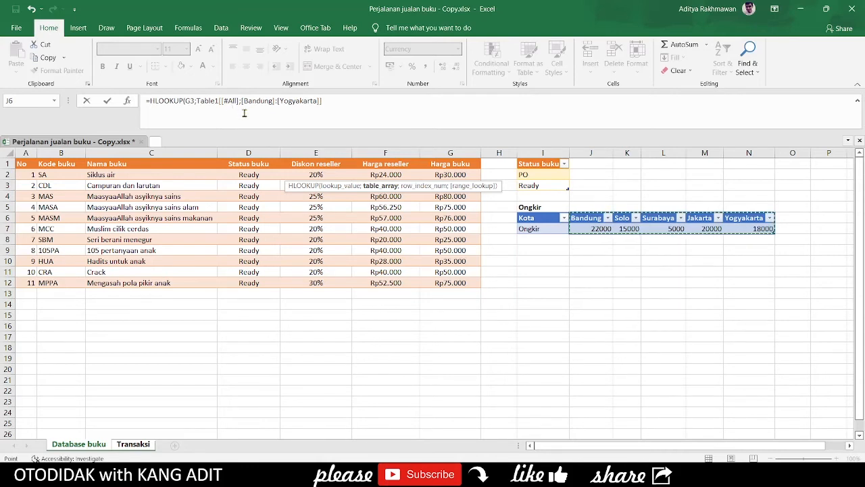
click(328, 103)
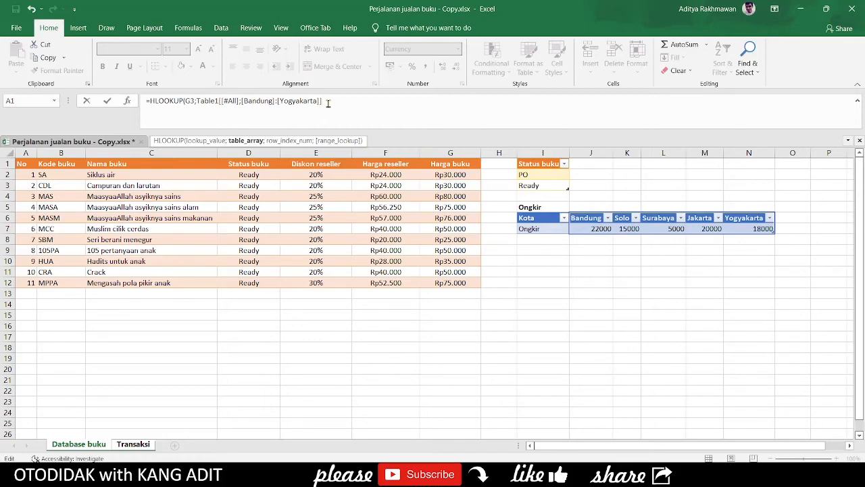
key(Escape)
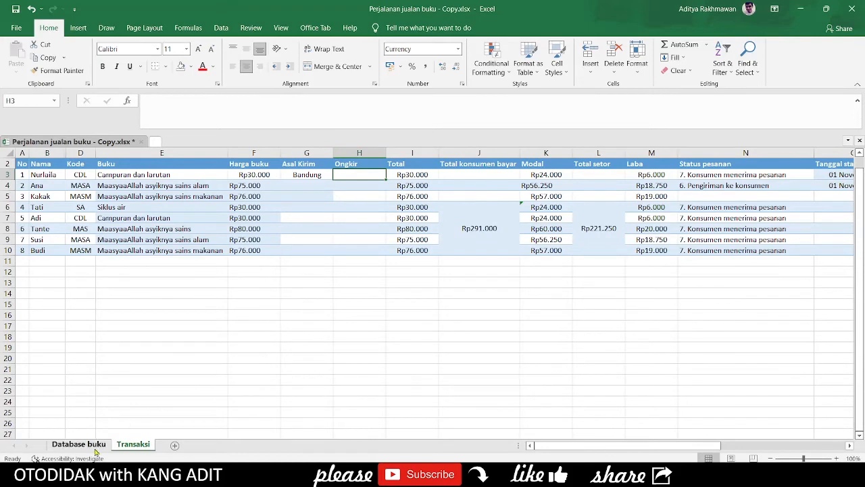
- Convert the Ongkir table on the Database buku sheet to a normal range
click(80, 445)
click(593, 231)
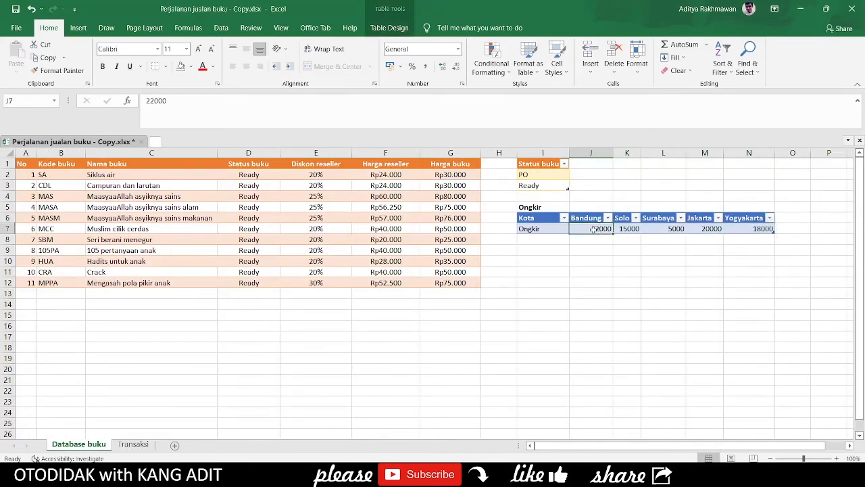
right_click(593, 232)
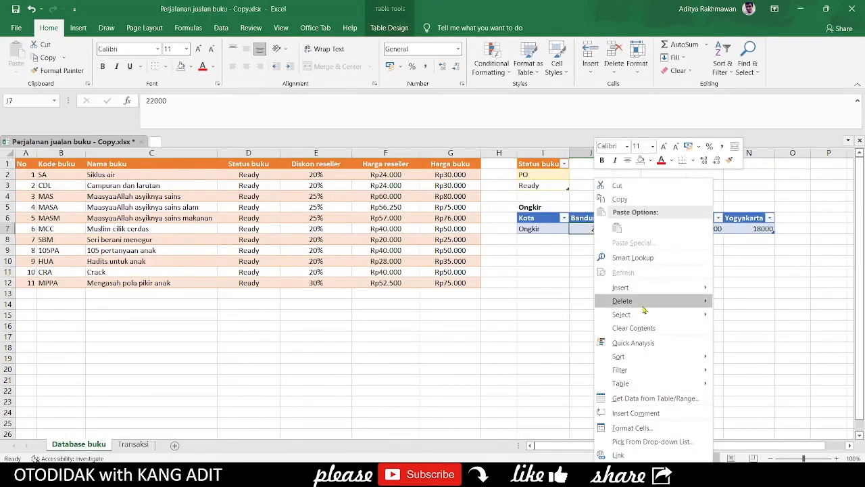
mouse_move(662, 388)
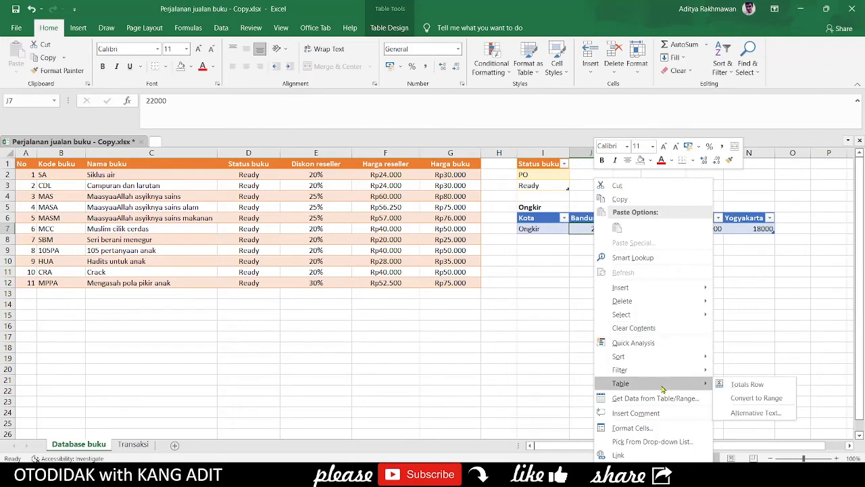
click(754, 398)
click(413, 268)
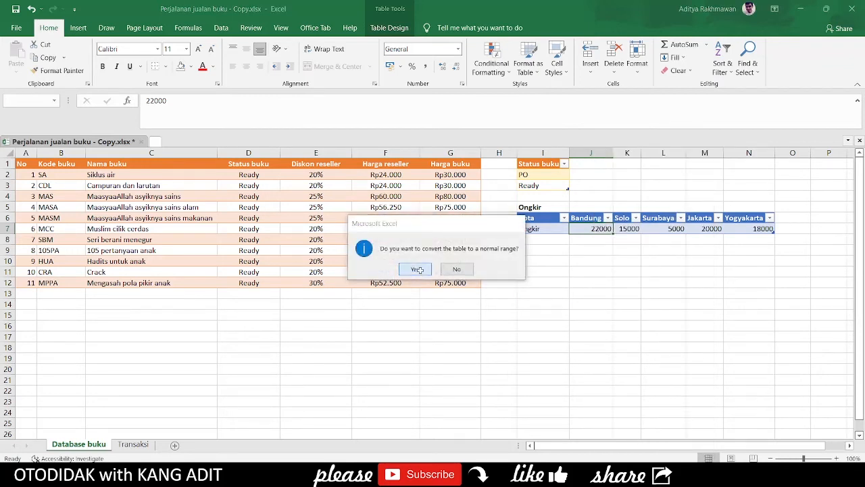
- Start an HLOOKUP formula in Ongkir cell H3 of the Transaksi sheet with G3 as the lookup value
click(133, 444)
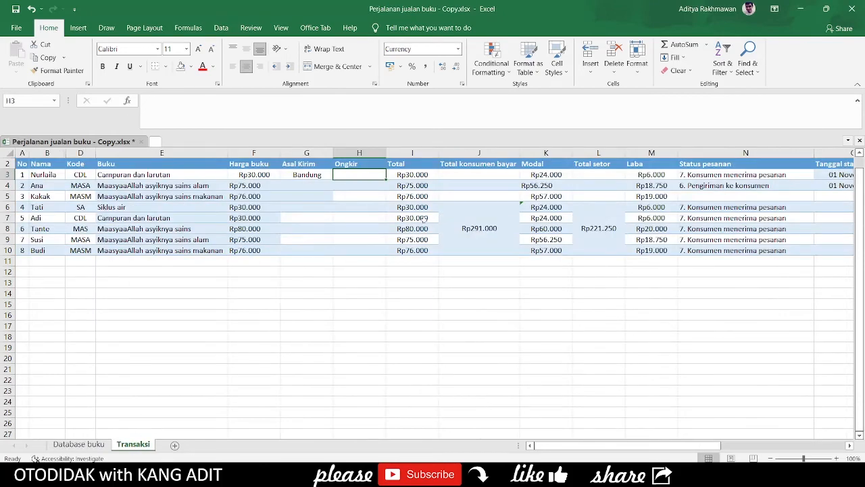
text(=HLOOUP)
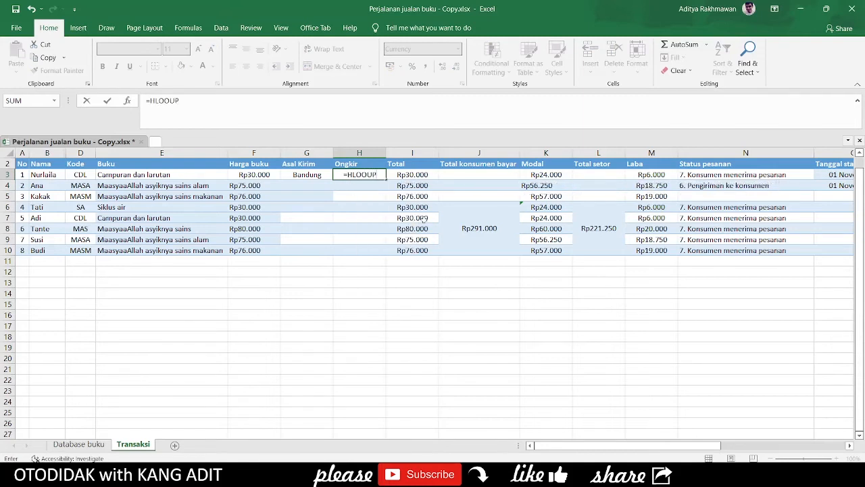
key(Tab)
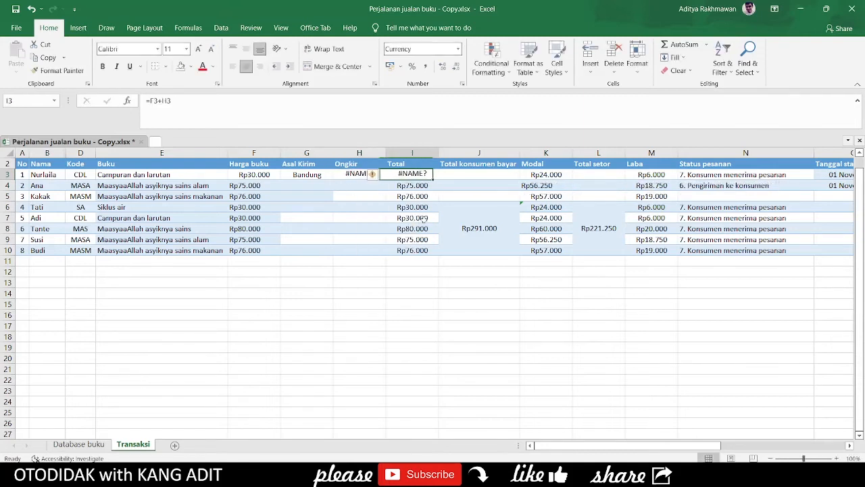
key(Left)
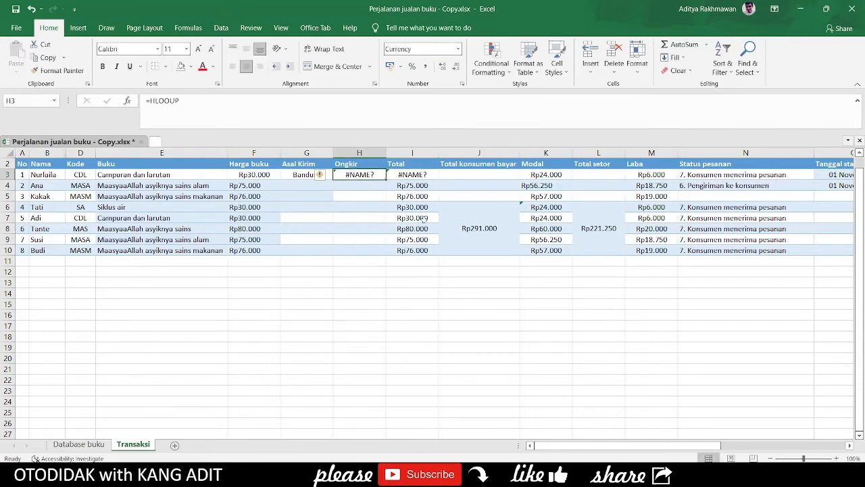
click(172, 101)
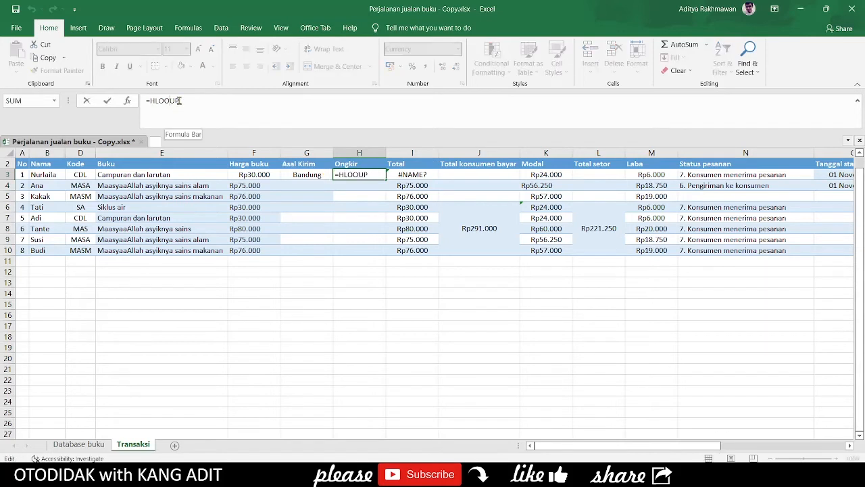
text(K)
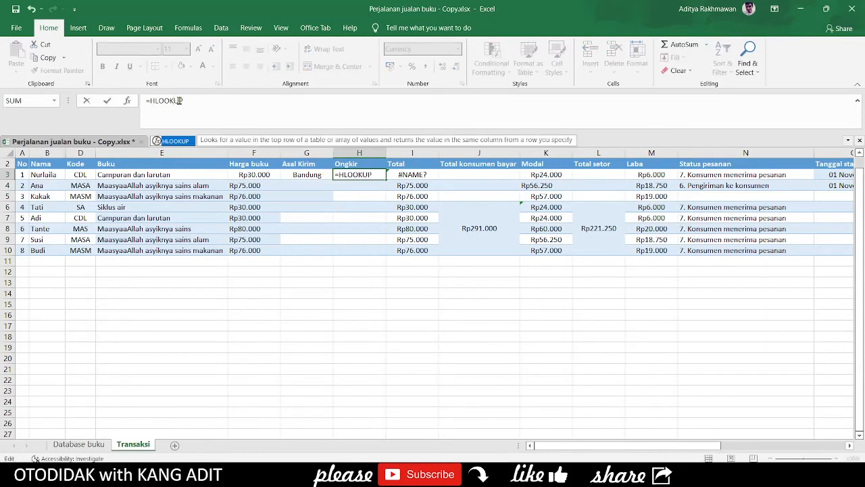
key(Tab)
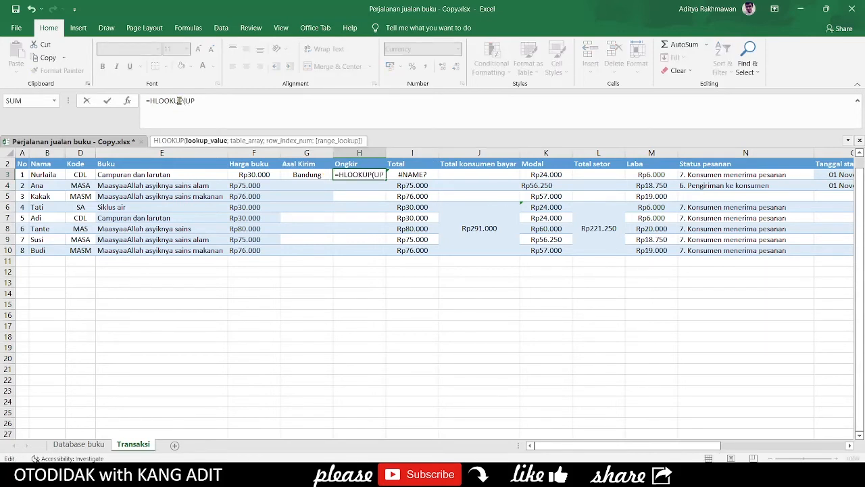
key(BackSpace)
key(BackSpace)
click(308, 174)
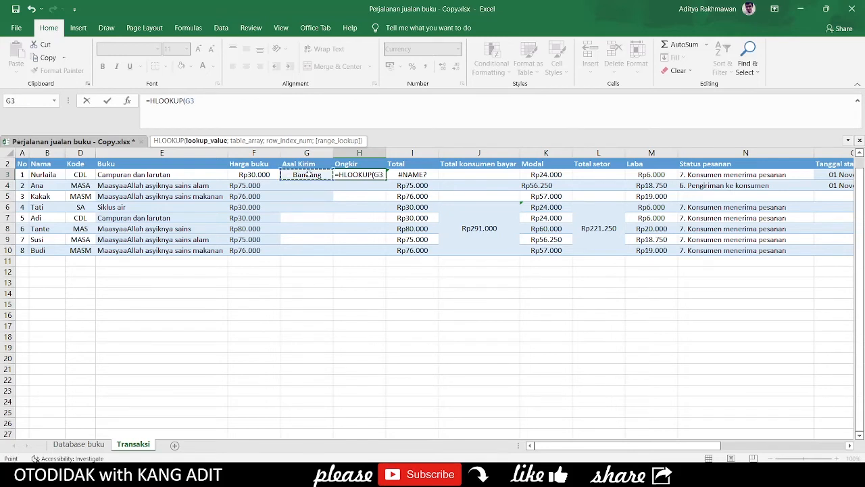
text(;)
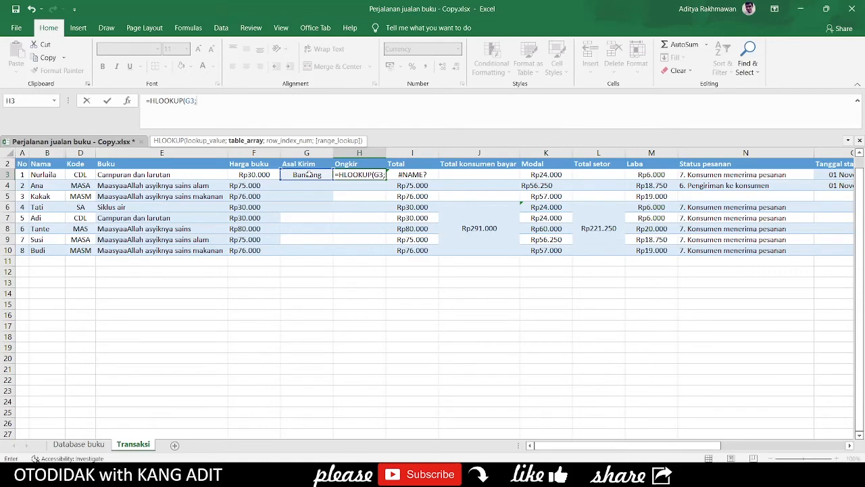
- Complete the HLOOKUP with the table array 'Database buku'!J6:N7, row index 2 and FALSE for an exact match
click(79, 444)
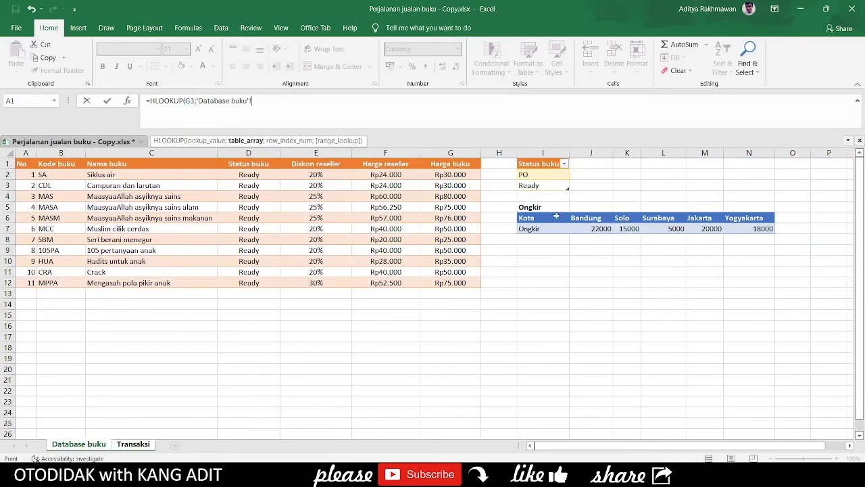
drag(583, 216, 750, 228)
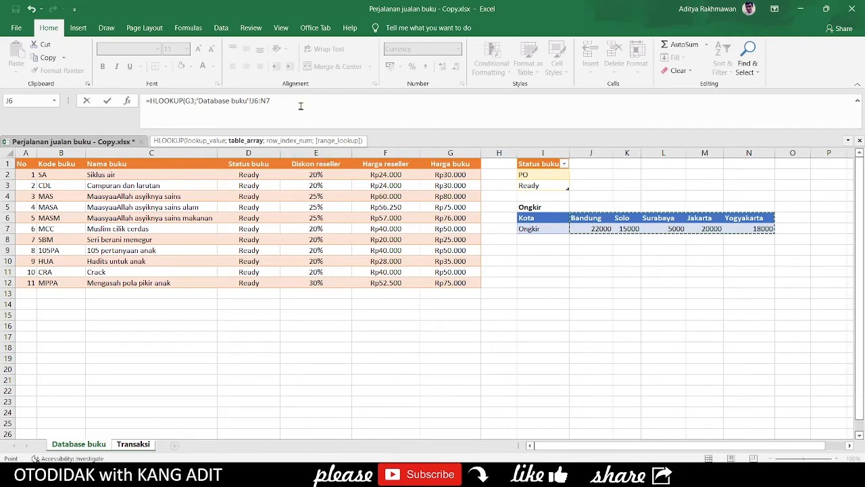
text(;)
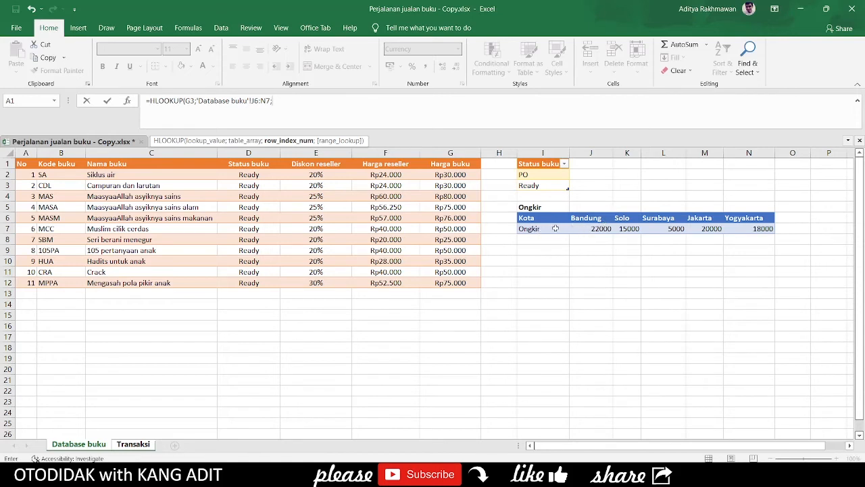
click(292, 102)
text(2;)
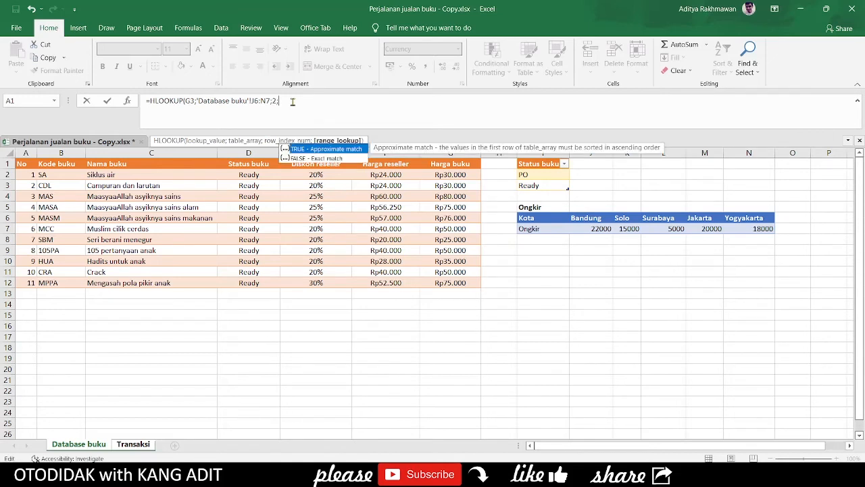
text(false))
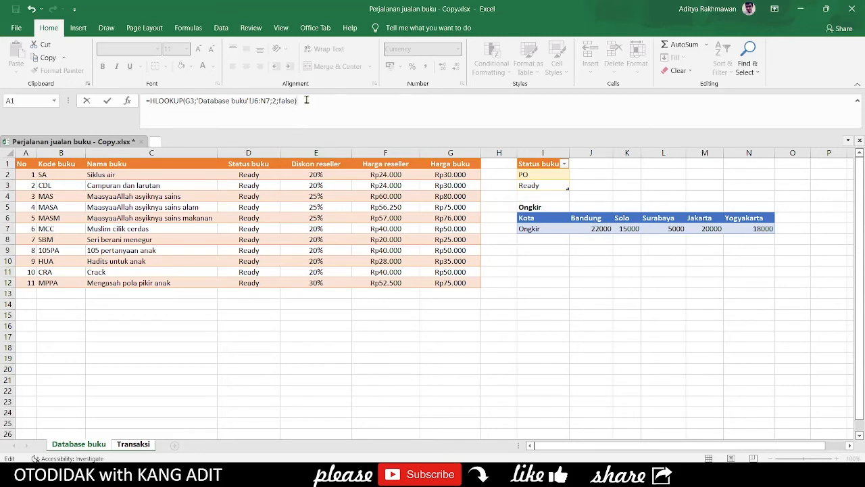
key(Return)
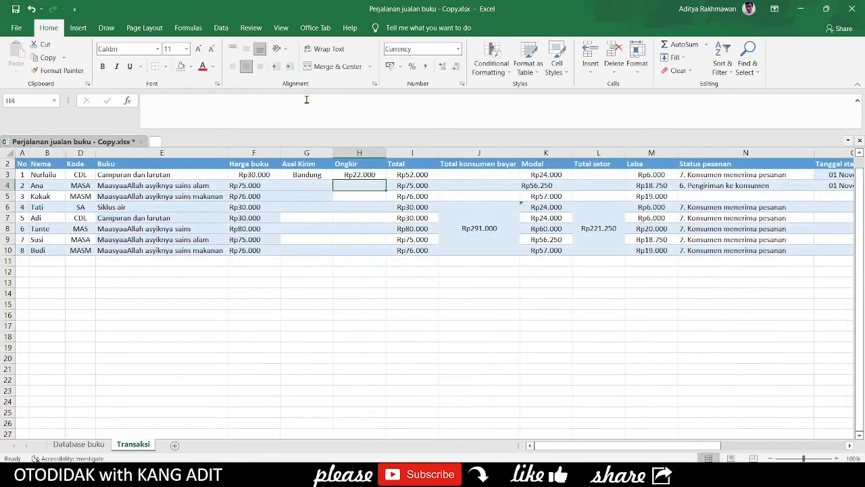
- Copy the HLOOKUP formula from H3 and paste only the formula down the Ongkir column to H10
key(Left)
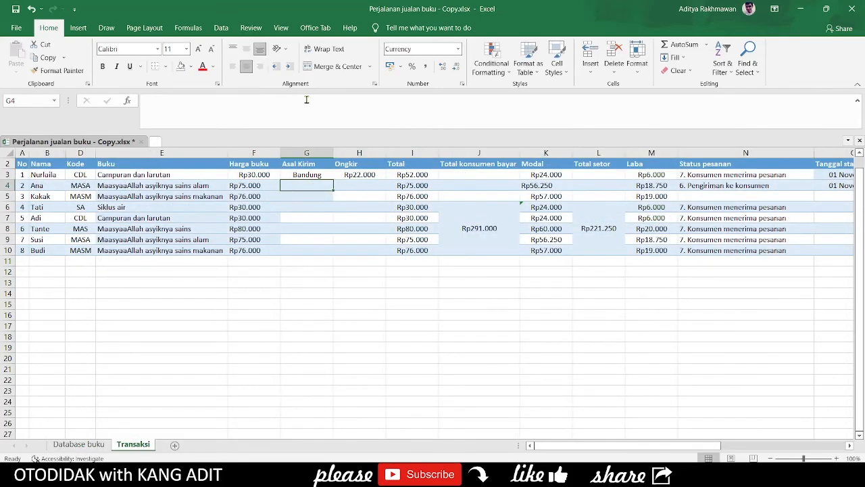
key(Up)
key(Right)
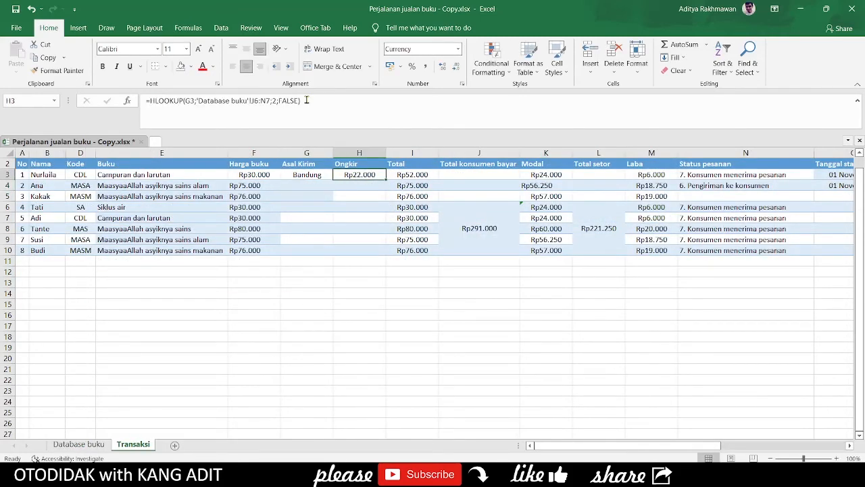
key(ctrl+c)
key(shift+Down)
key(shift+Down)
key(shift+Down)
key(shift+Down)
key(shift+Down)
key(shift+Down)
key(shift+Down)
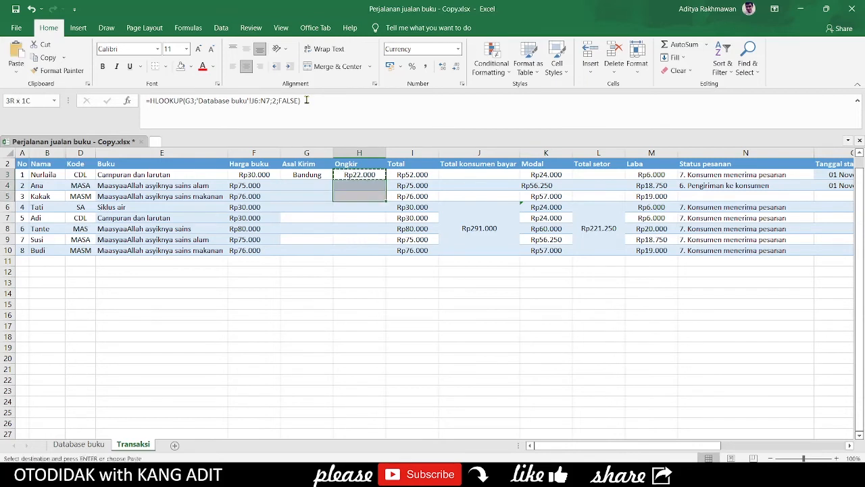
key(shift+F10)
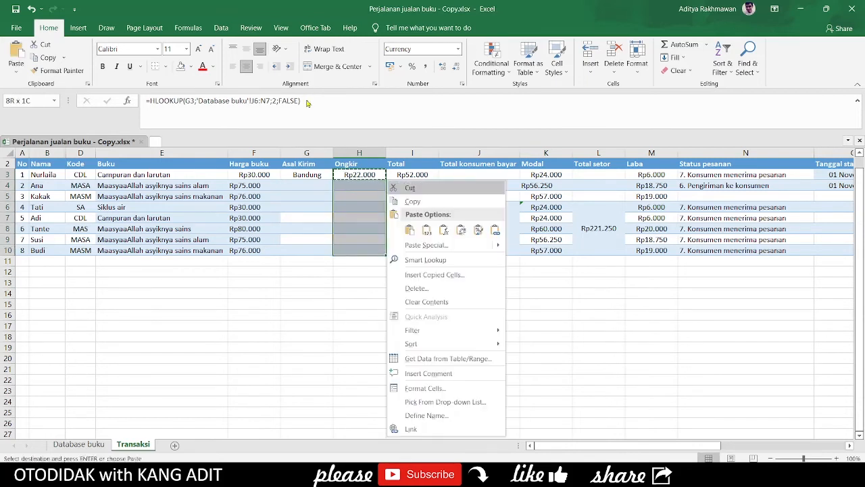
click(443, 232)
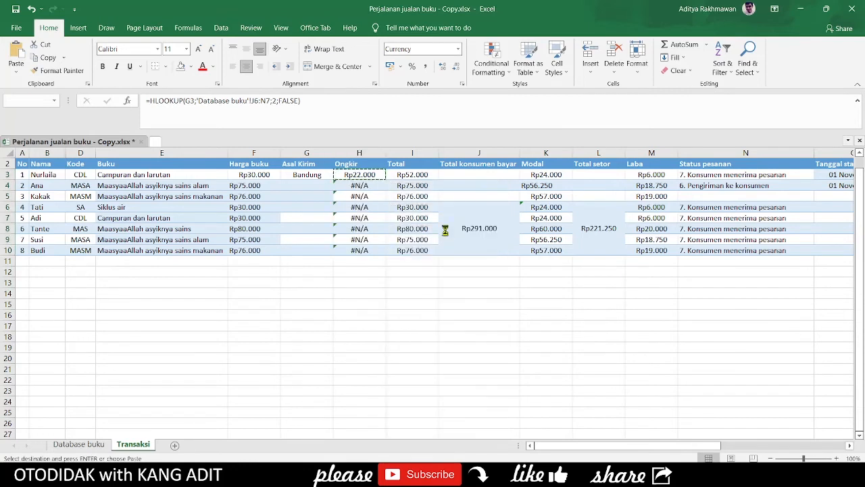
click(318, 187)
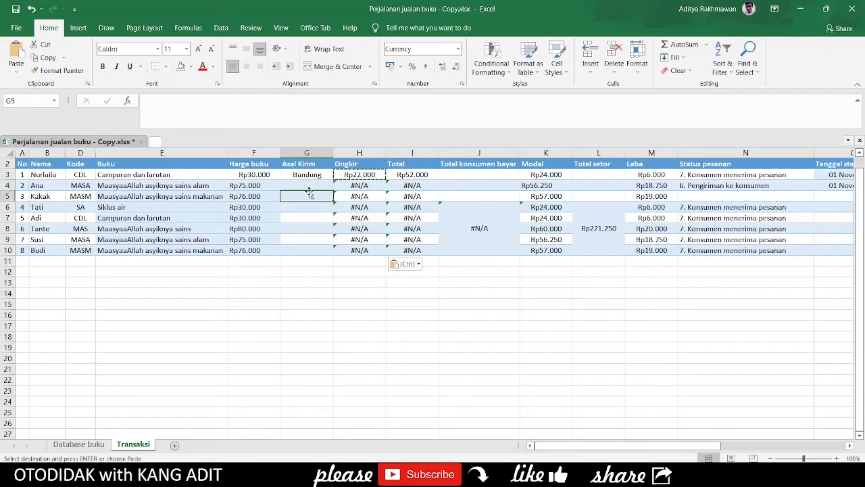
- Enter Surabaya as the Asal Kirim in cell G4 and inspect the Ongkir formula in H4
double_click(309, 184)
text(Surabaya)
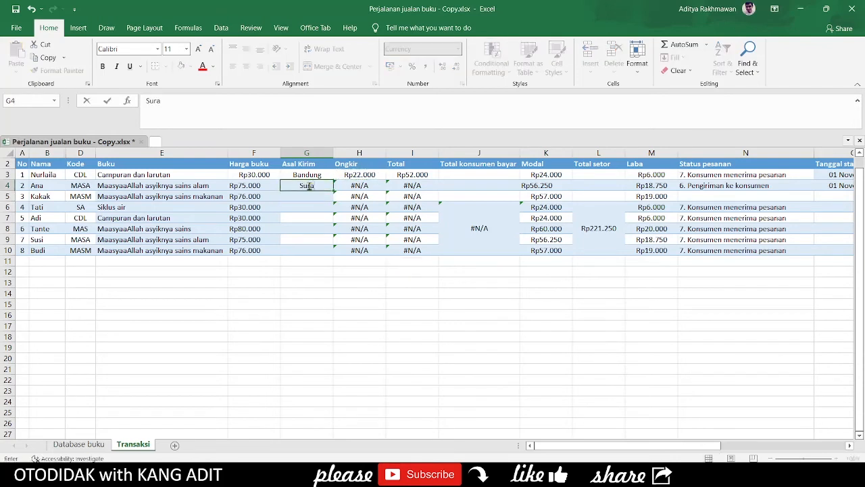
key(Return)
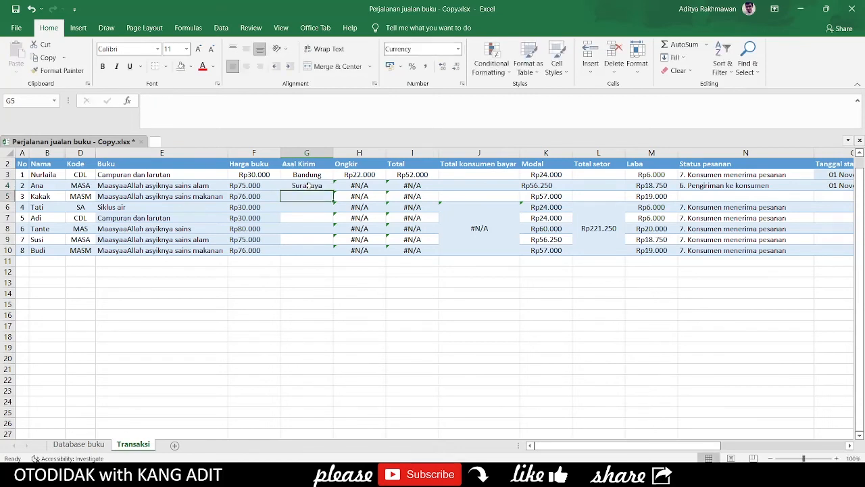
key(Up)
key(Right)
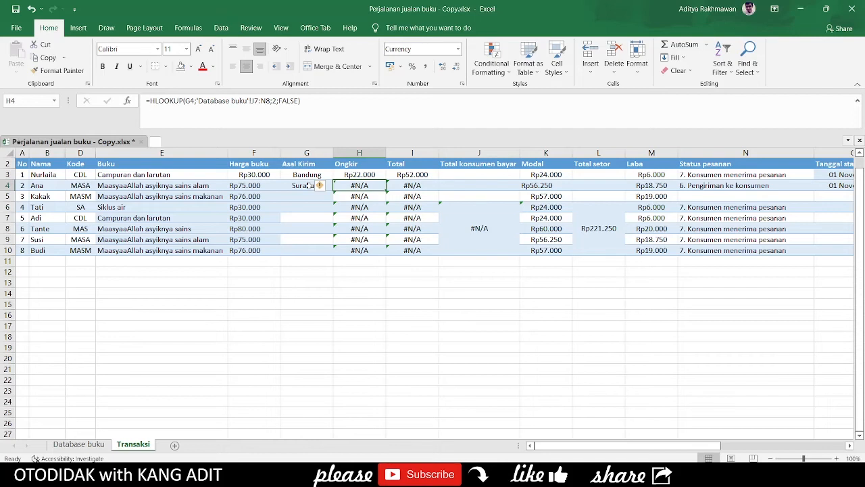
click(308, 185)
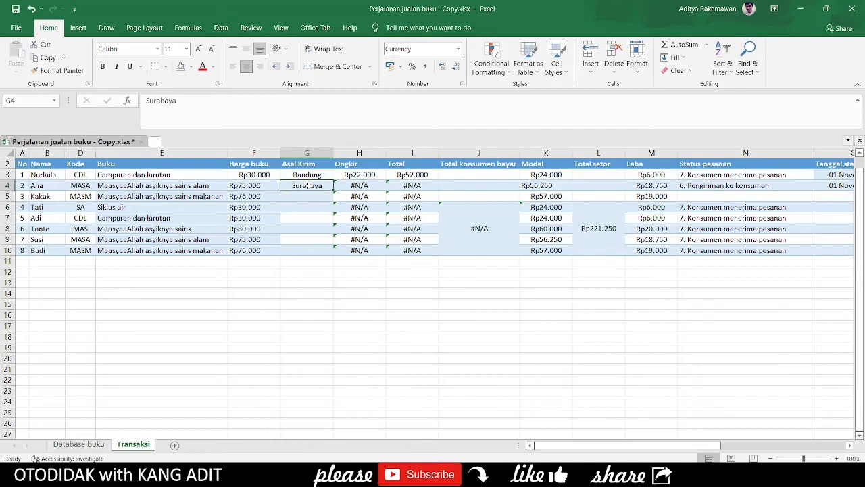
key(Right)
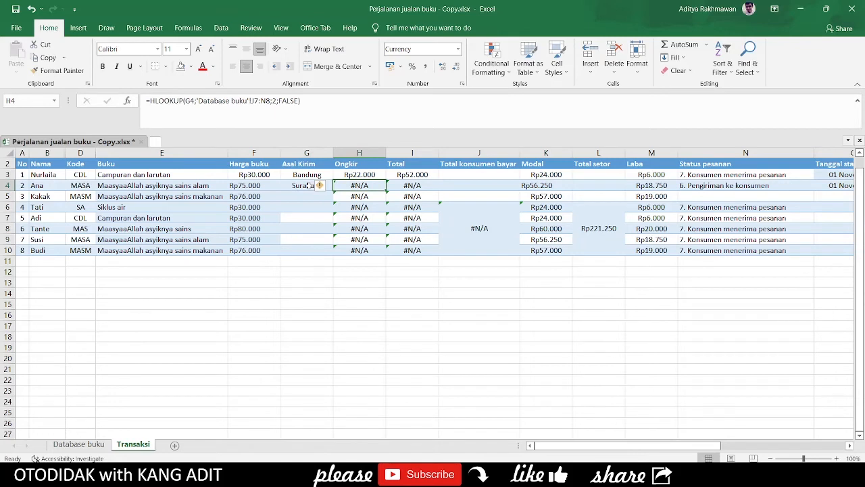
- Make the HLOOKUP table array in H3 absolute as 'Database buku'!$J$6:$N$7
key(Up)
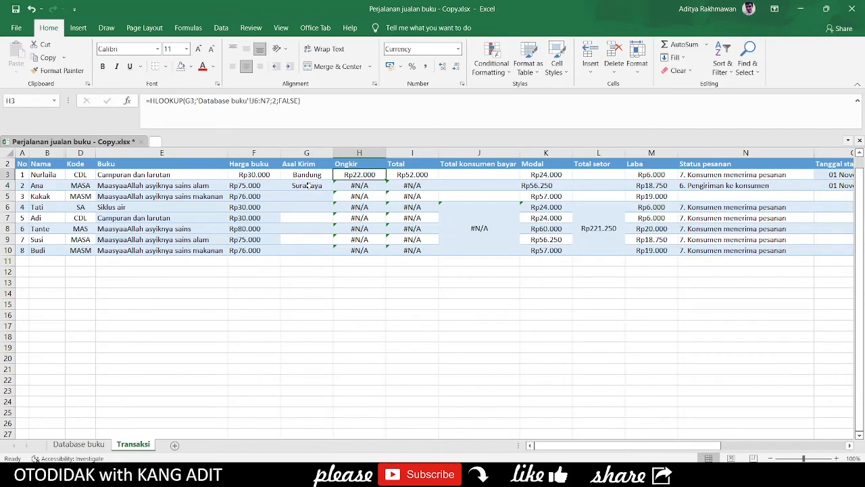
click(252, 100)
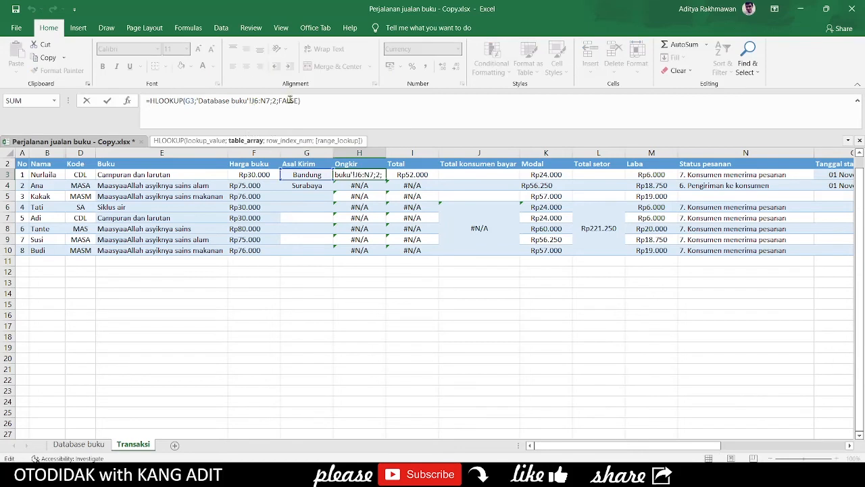
key(F4)
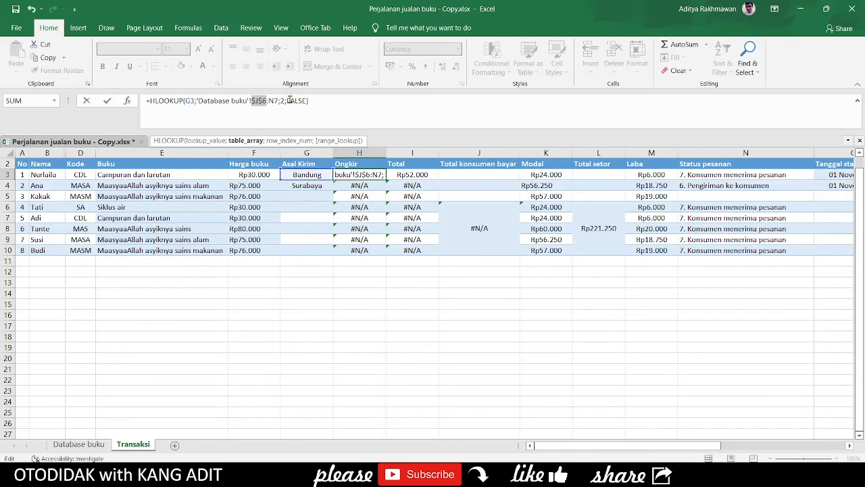
click(269, 100)
key(F4)
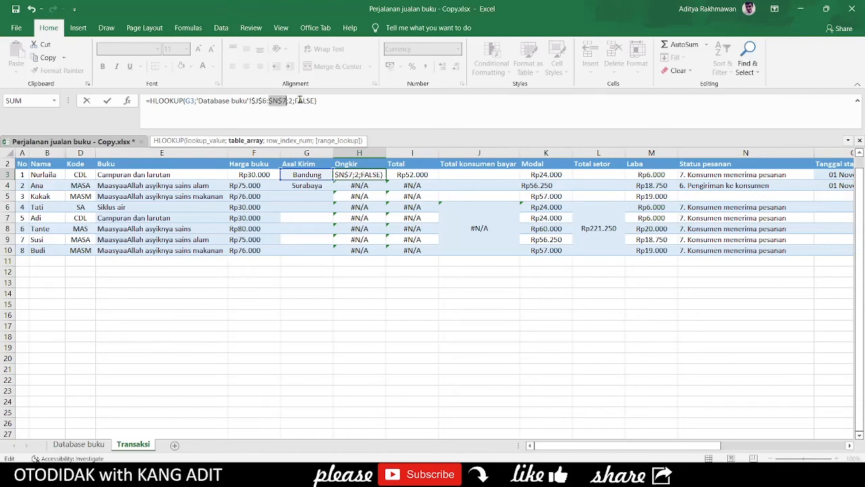
key(ctrl+Return)
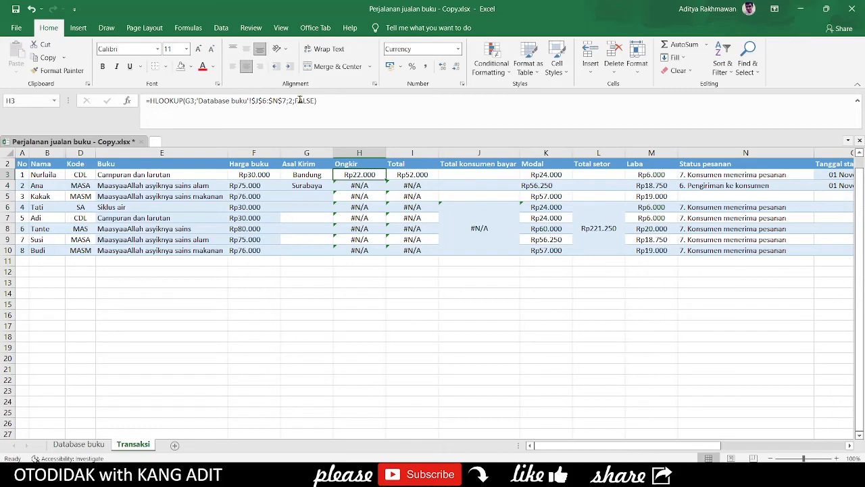
- Copy the corrected HLOOKUP from H3 and paste only the formula over the Ongkir cells H3 to H10
key(Down)
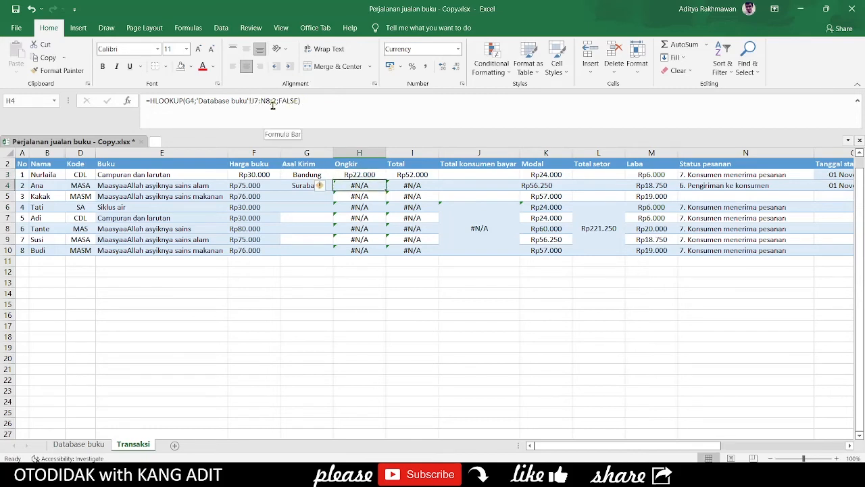
click(361, 175)
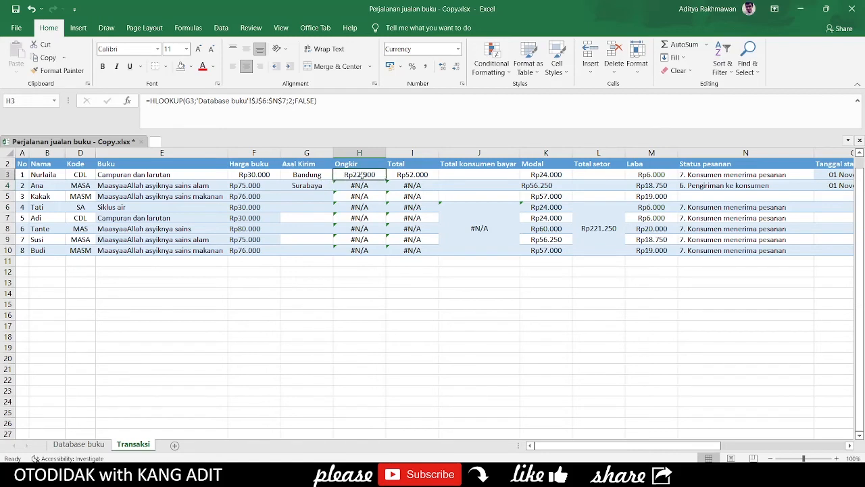
key(ctrl+c)
key(shift+Down)
key(shift+Down)
key(shift+Down)
key(shift+Down)
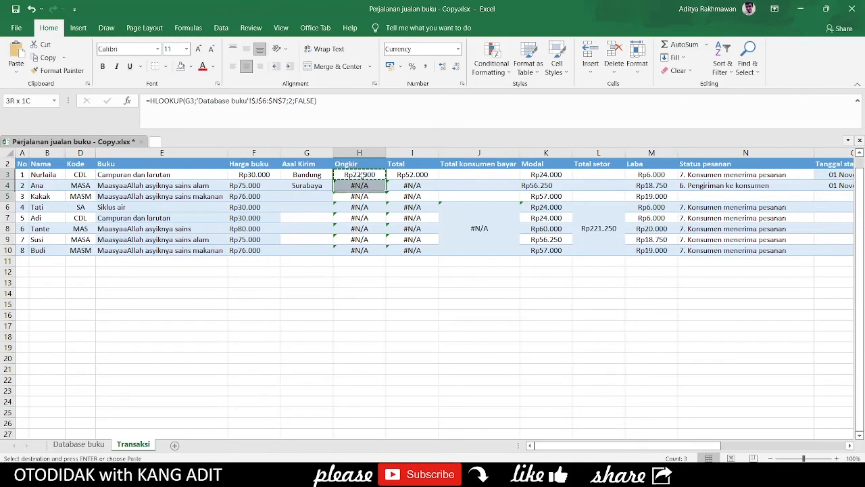
key(shift+Down)
key(shift+Down)
key(shift+Down)
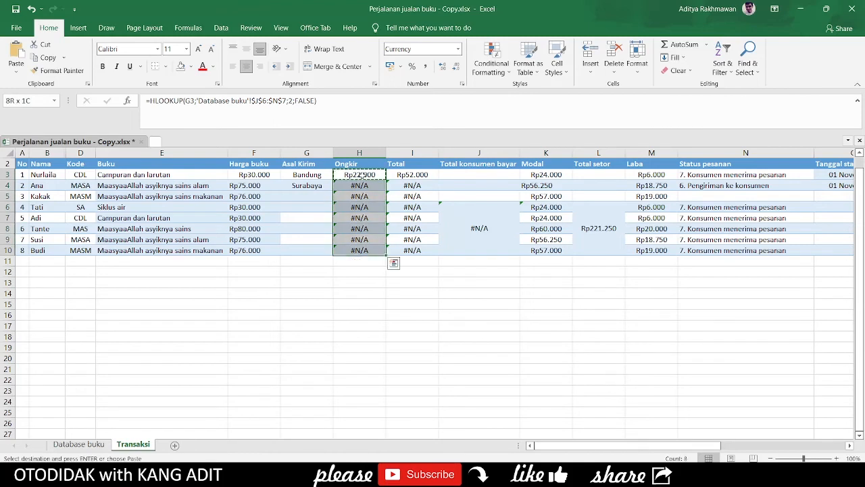
right_click(363, 177)
click(443, 229)
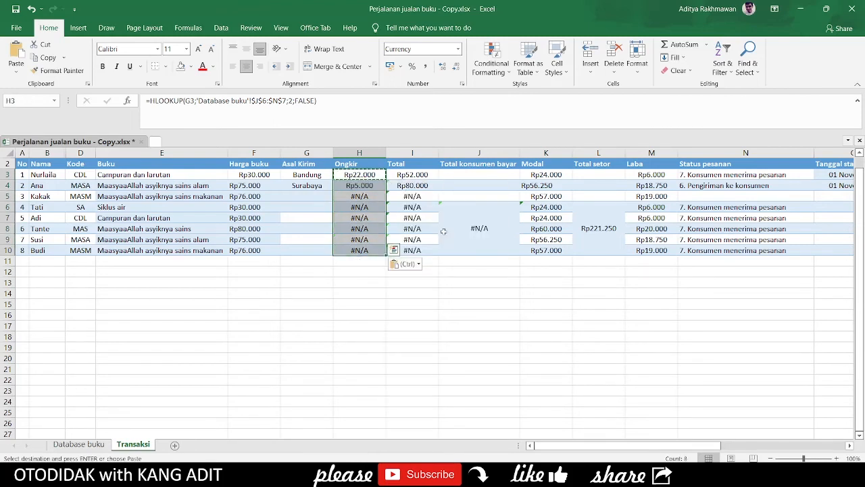
- Enter Solo, Jakarta and Yogyakarta as the Asal Kirim cities in cells G5, G6 and G7
click(313, 196)
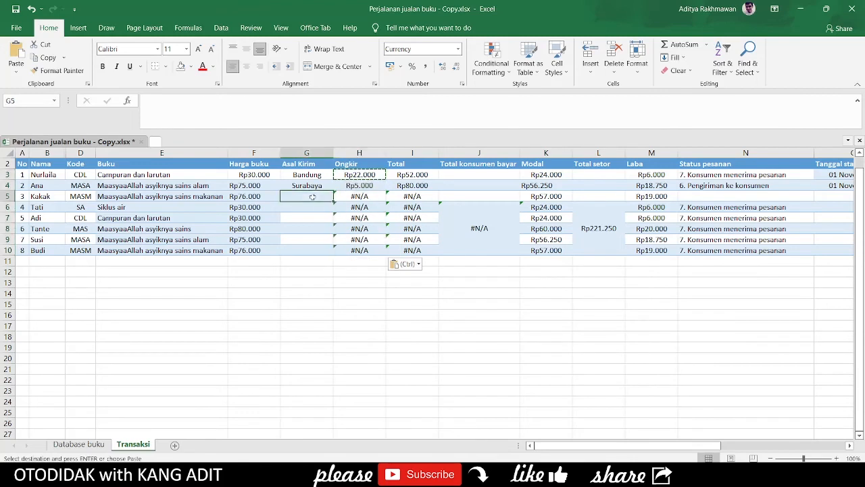
text(Solo)
key(Return)
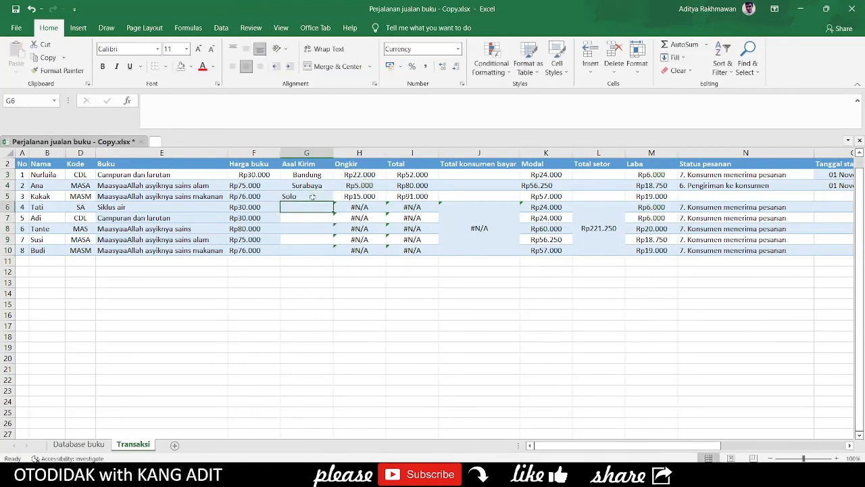
text(Jakarta)
key(Return)
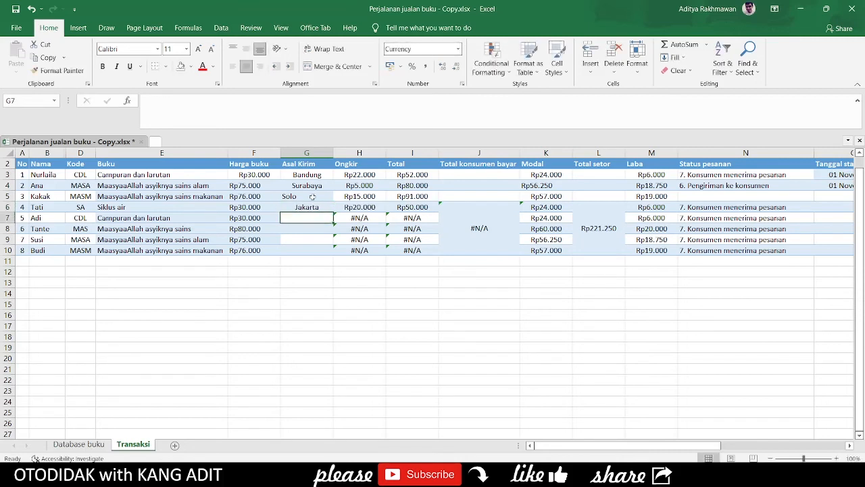
text(Yogyakarta)
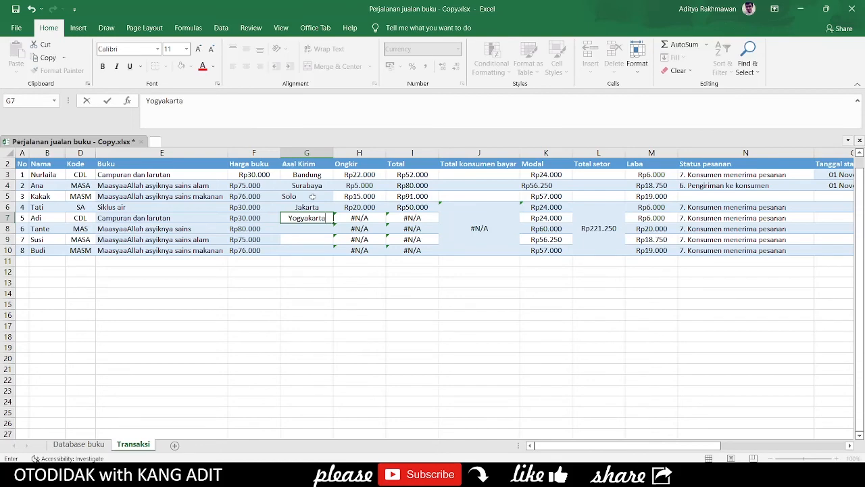
key(Return)
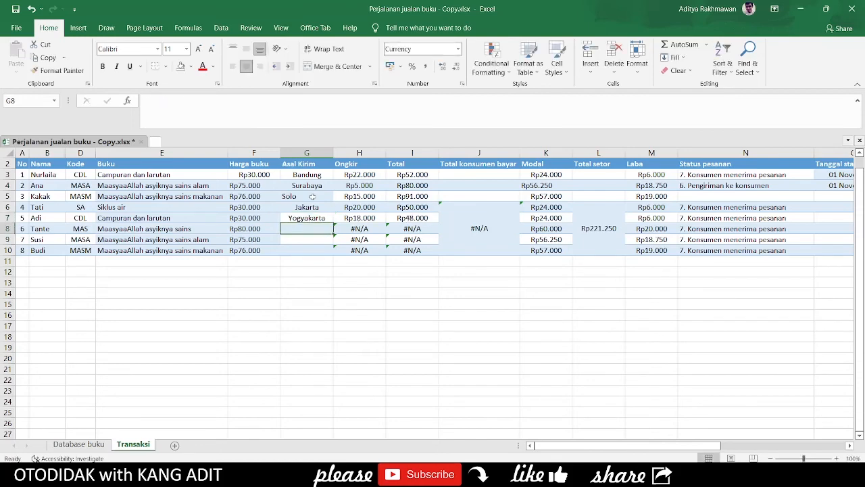
- Check the Ongkir table on the Database buku sheet, and copy Yogyakarta from G7 into G8 on the Transaksi sheet
key(ctrl+Page_Up)
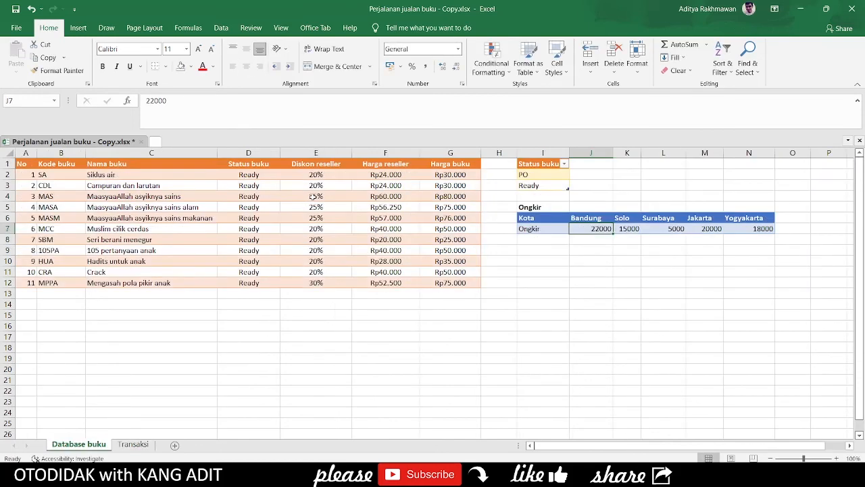
key(ctrl+Page_Down)
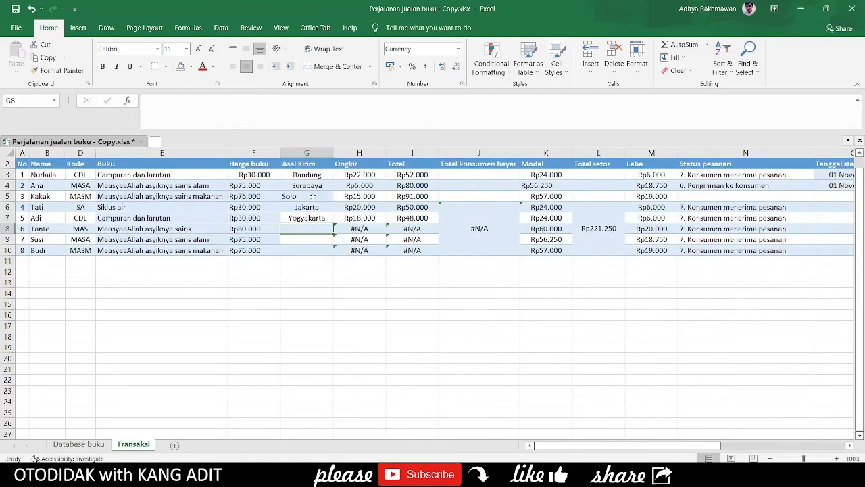
click(308, 218)
key(ctrl+c)
key(Down)
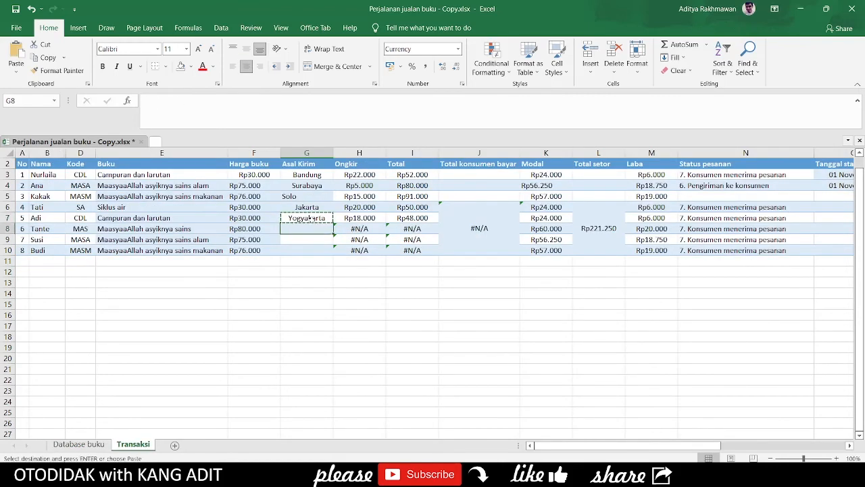
key(ctrl+v)
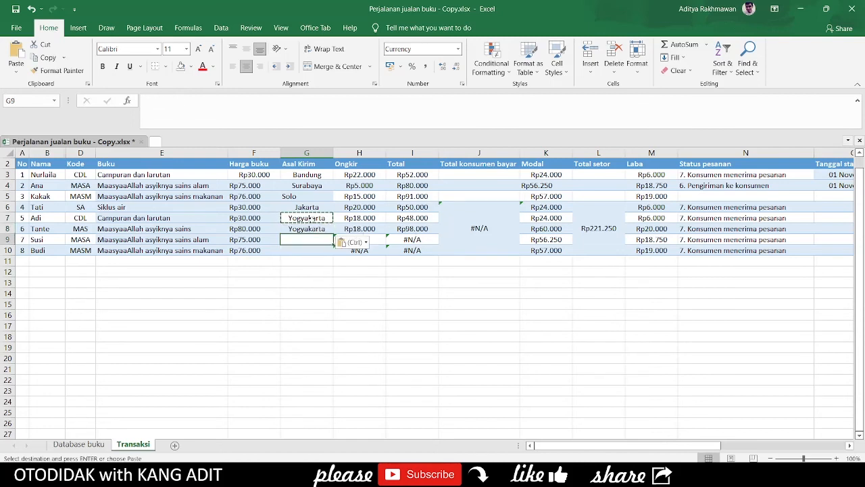
- Copy Jakarta from G6 into the remaining Asal Kirim cells G9 and G10
key(Up)
key(Up)
key(ctrl+c)
key(Down)
key(Down)
key(Down)
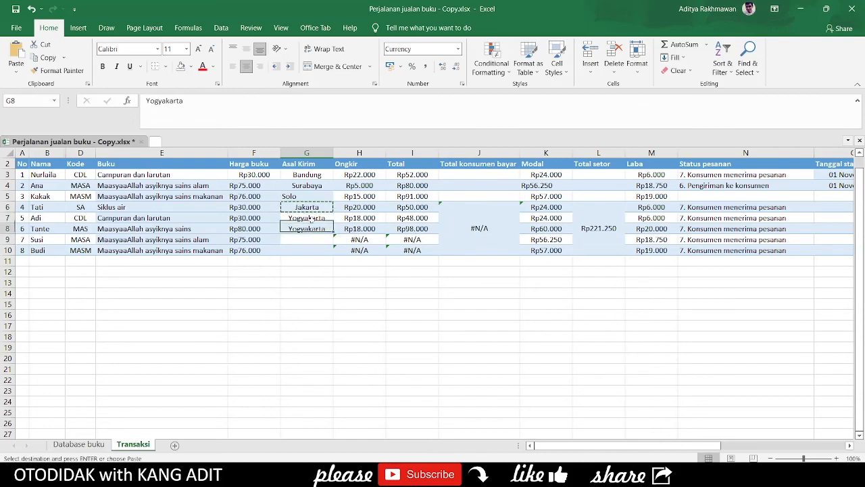
key(shift+F10)
key(ctrl+v)
key(Down)
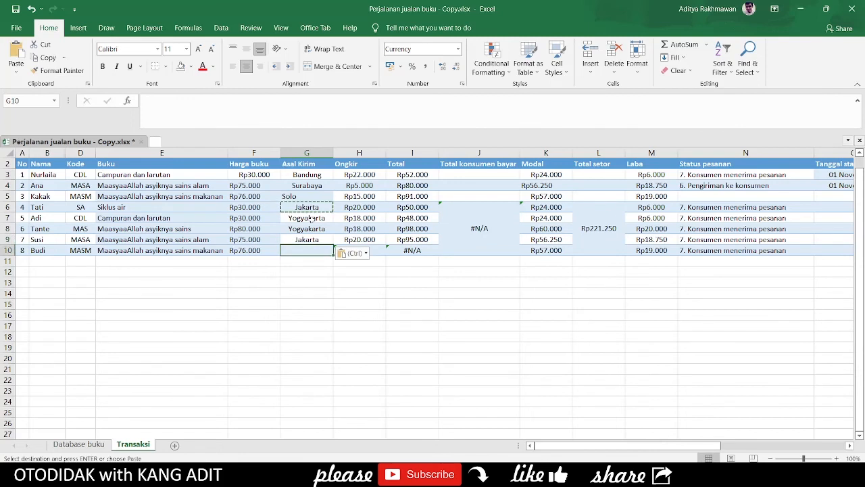
key(shift+F10)
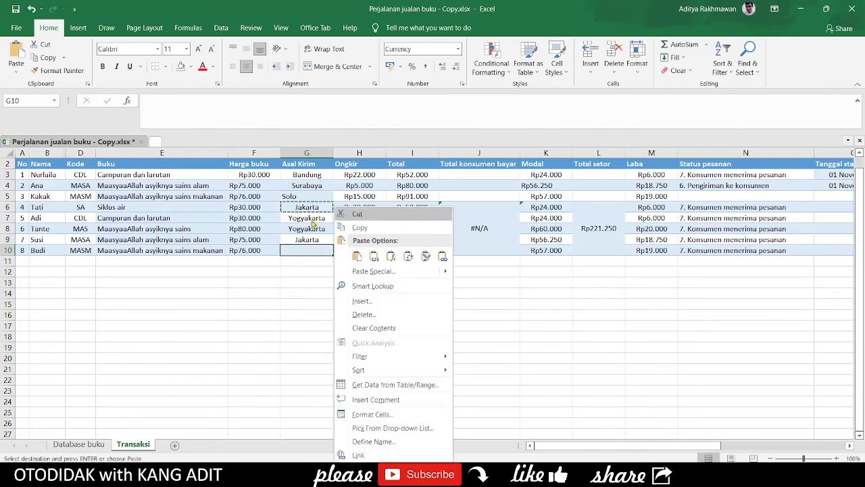
key(ctrl+v)
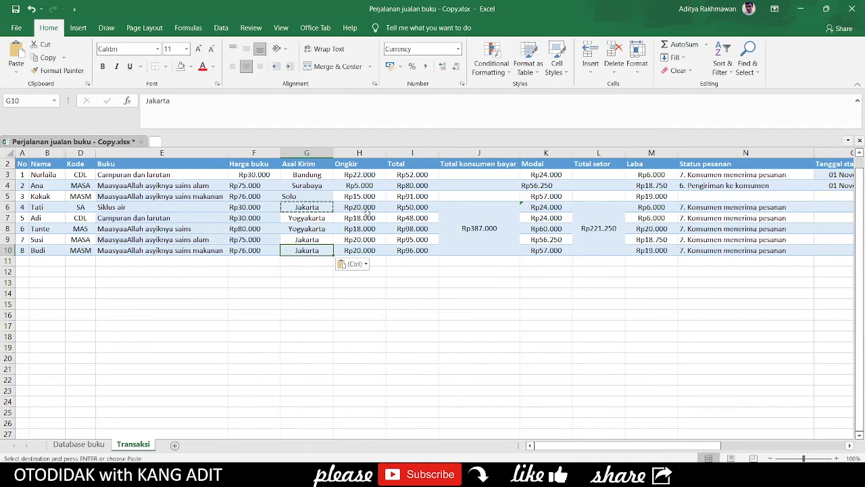
key(Escape)
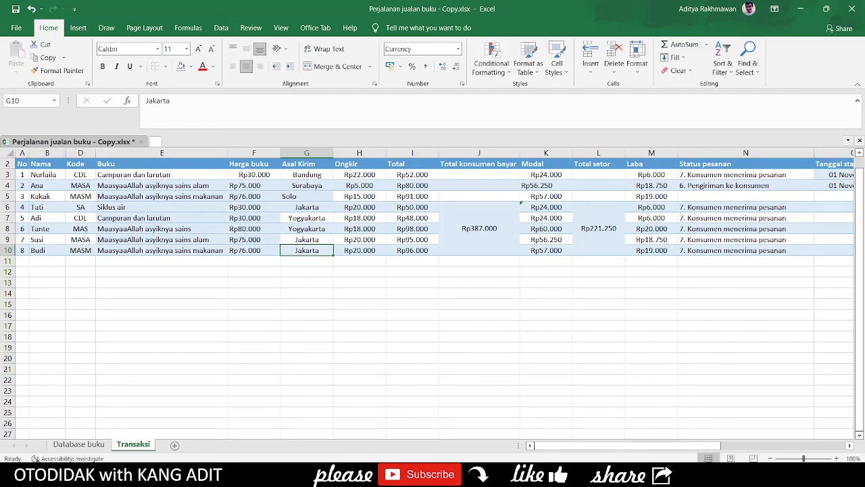
- Open the Database buku sheet to review its book and Ongkir tables
click(76, 444)
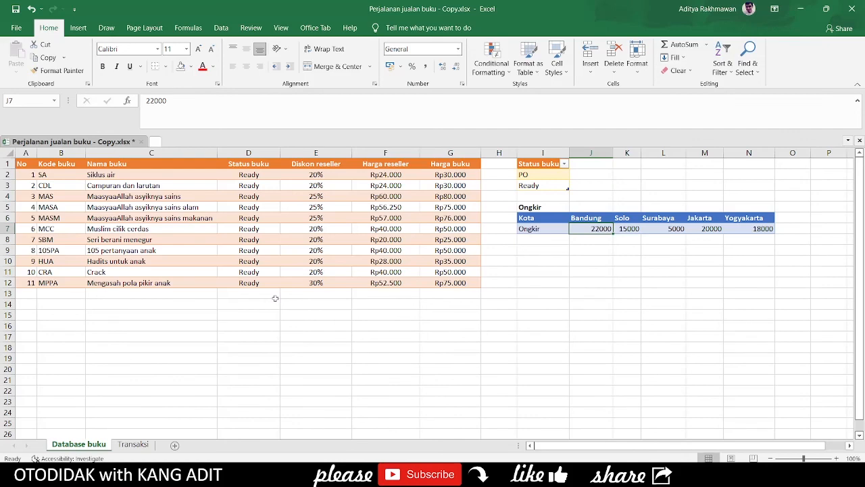